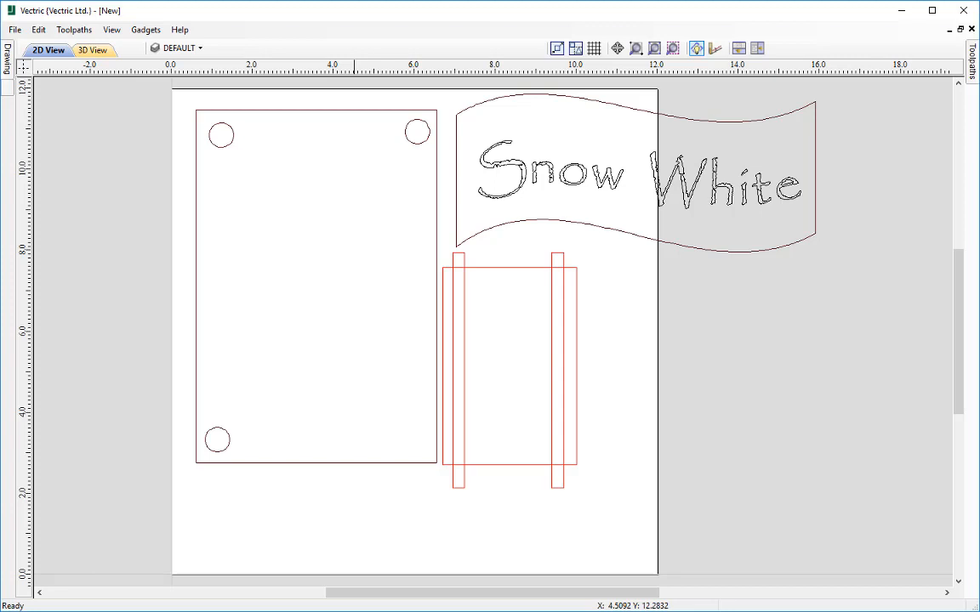
Step: Discard the open Snow White drawing without saving it and return to the startup page
click(14, 29)
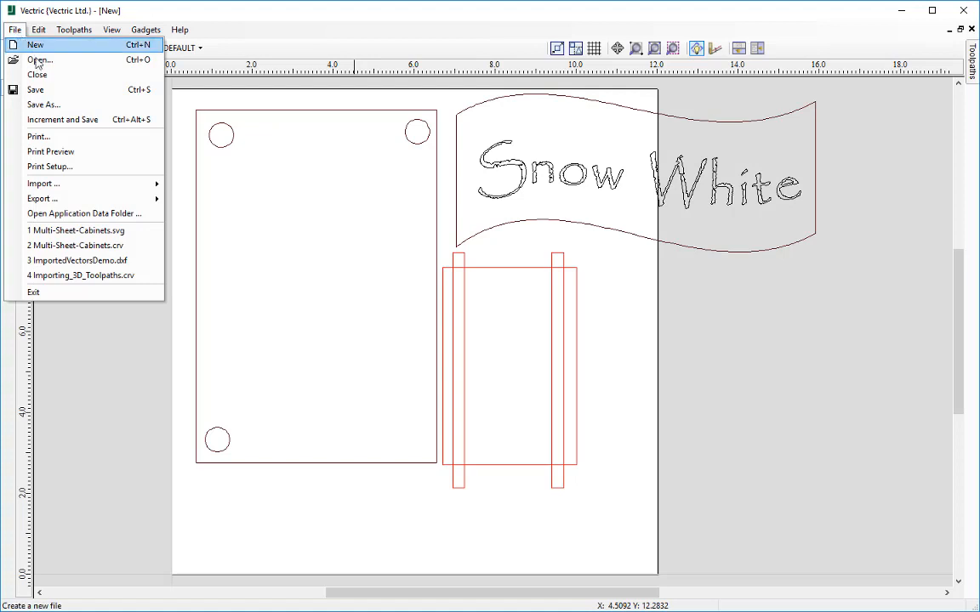
click(34, 45)
click(489, 344)
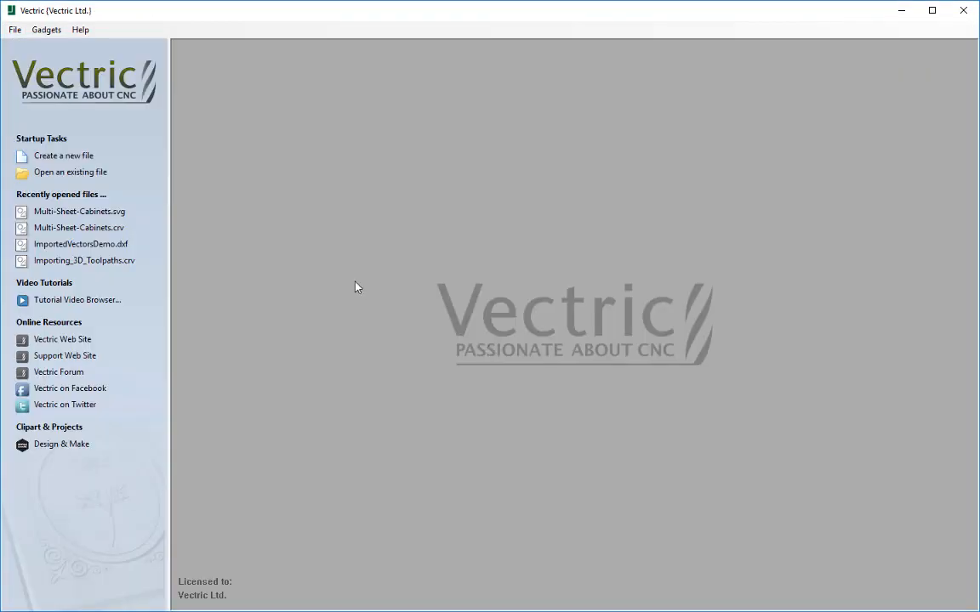
Step: Open the existing file ImportedVectorsDemo.dxf, limiting the listed file type to DXF Files (*.dxf)
click(90, 177)
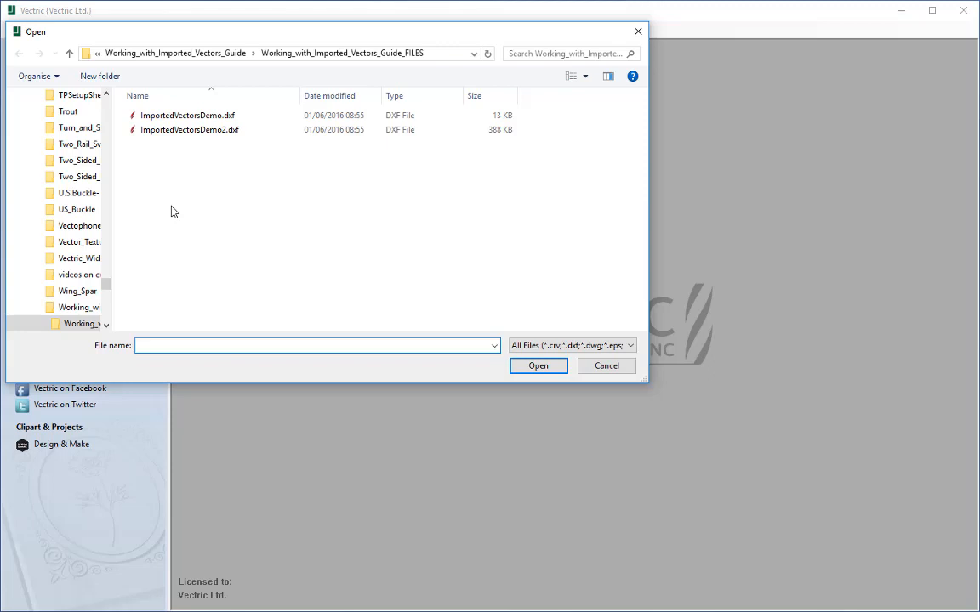
click(624, 347)
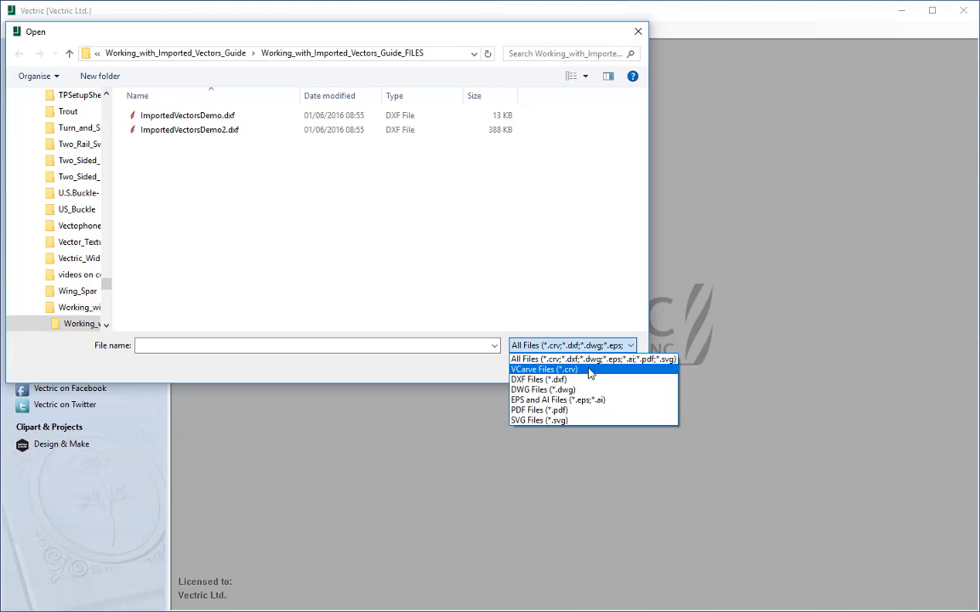
click(581, 379)
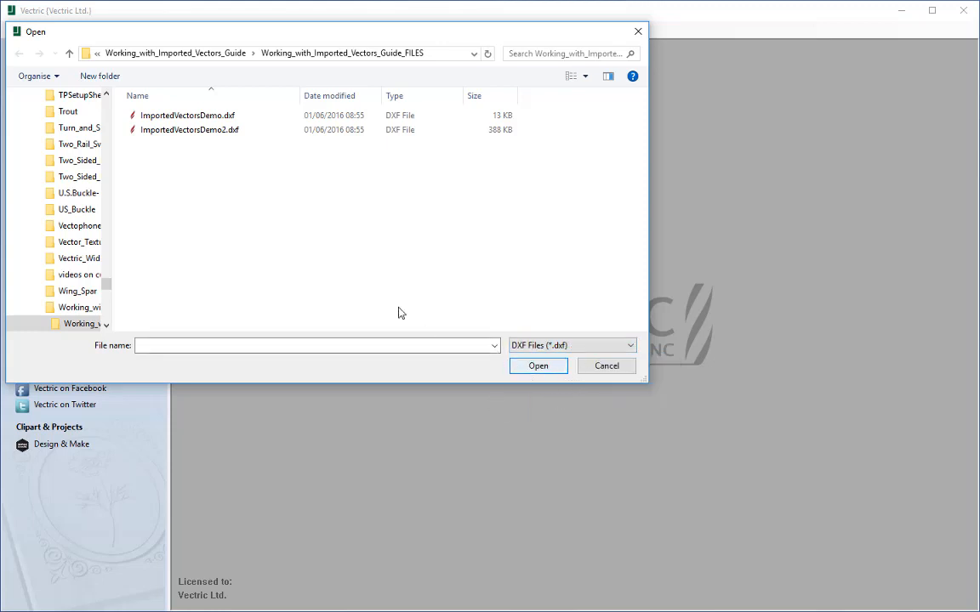
click(208, 116)
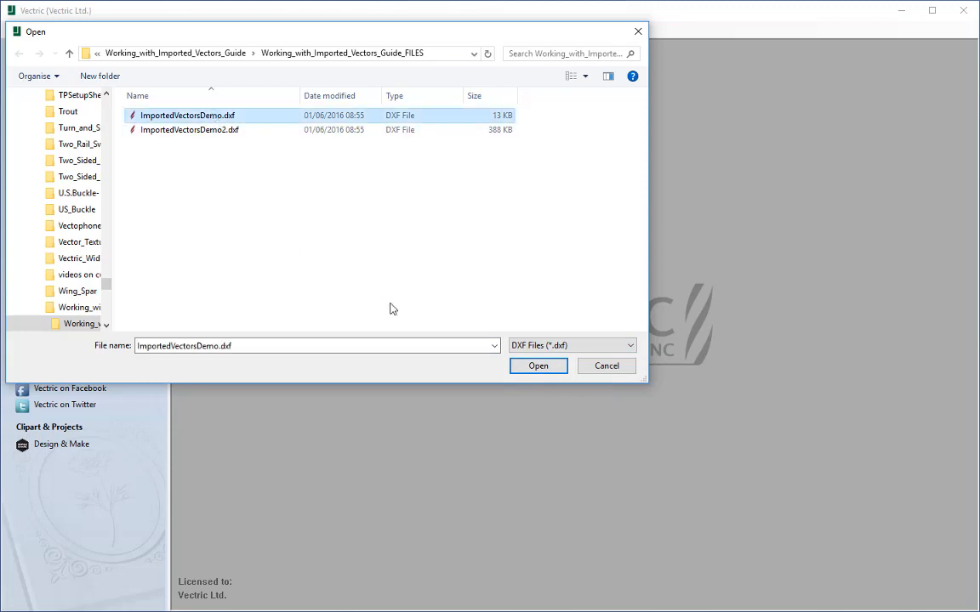
click(539, 366)
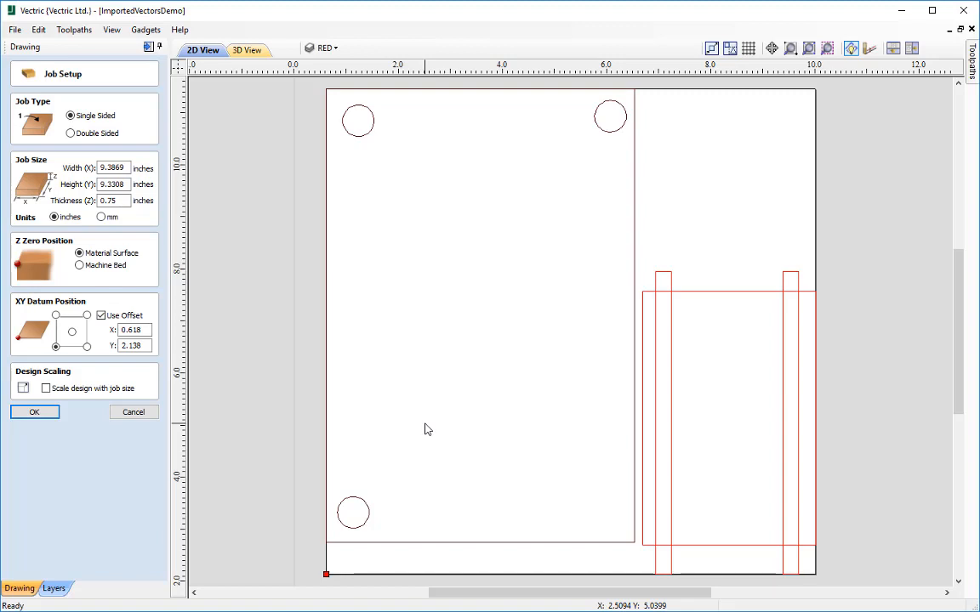
Step: Turn off the XY datum offset in the imported drawing's job setup
scroll(427, 429, down, 3)
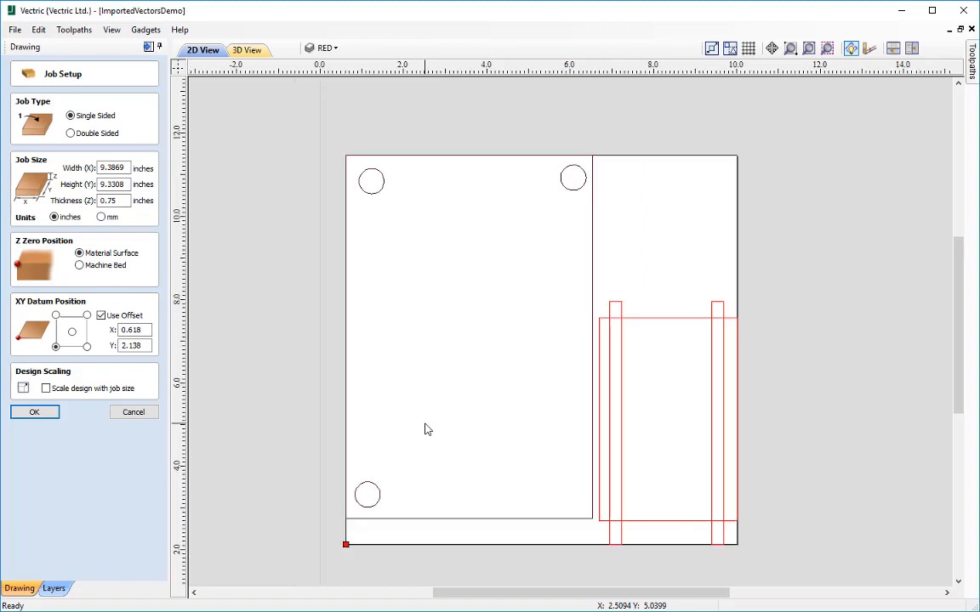
middle_drag(442, 366, 443, 349)
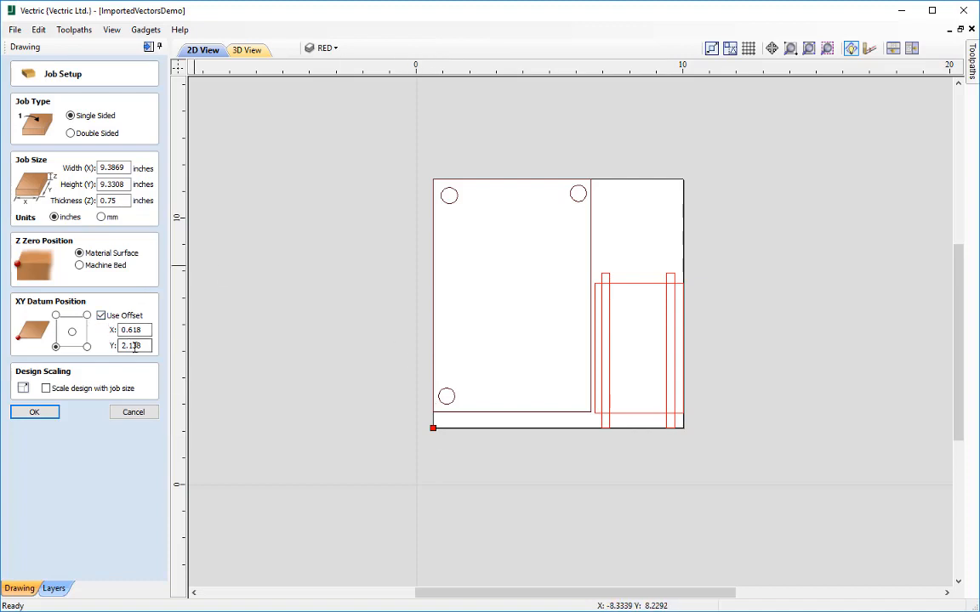
click(102, 316)
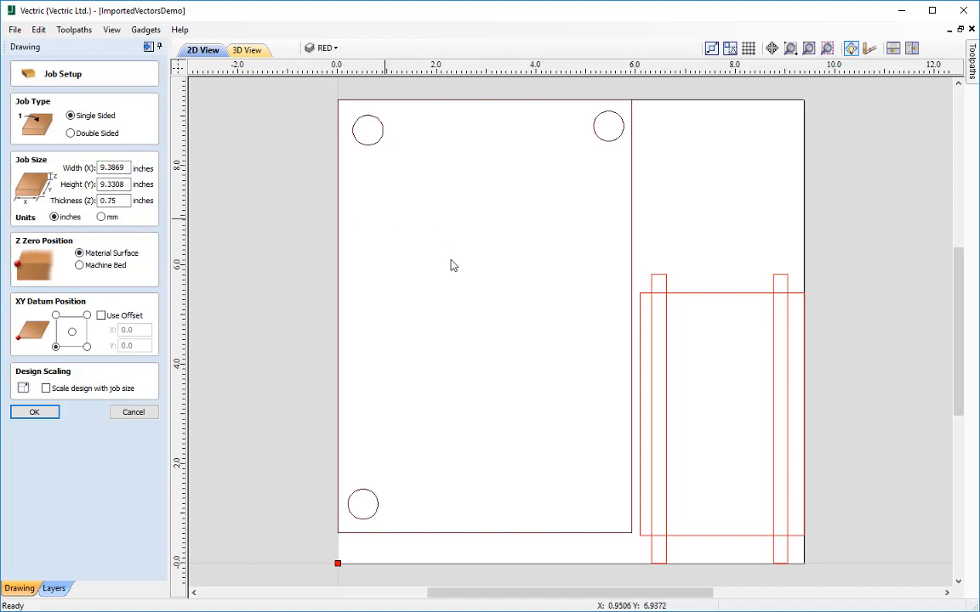
Step: Set the job size to 10 inches wide and 10 inches high
double_click(115, 168)
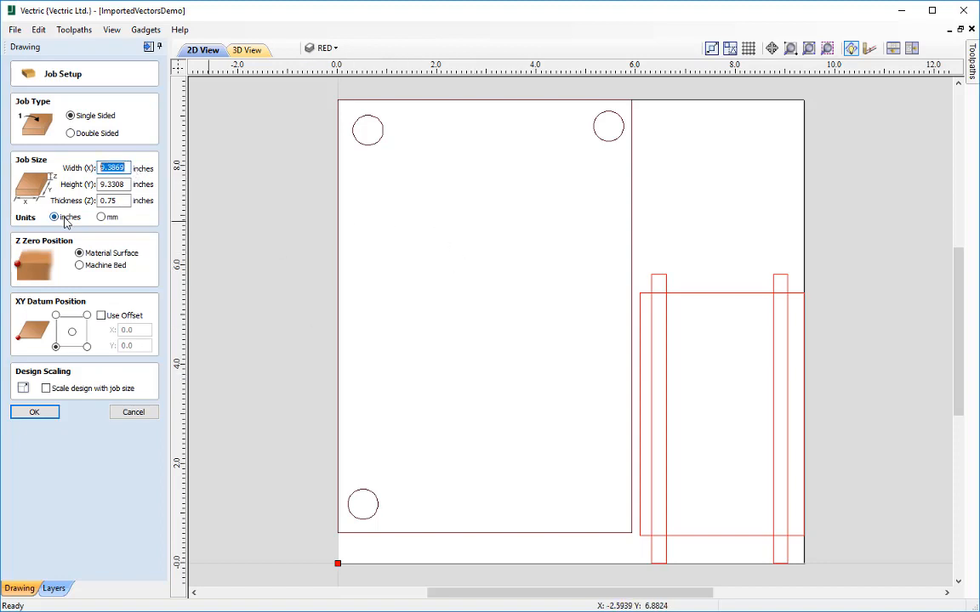
text(10)
key(Tab)
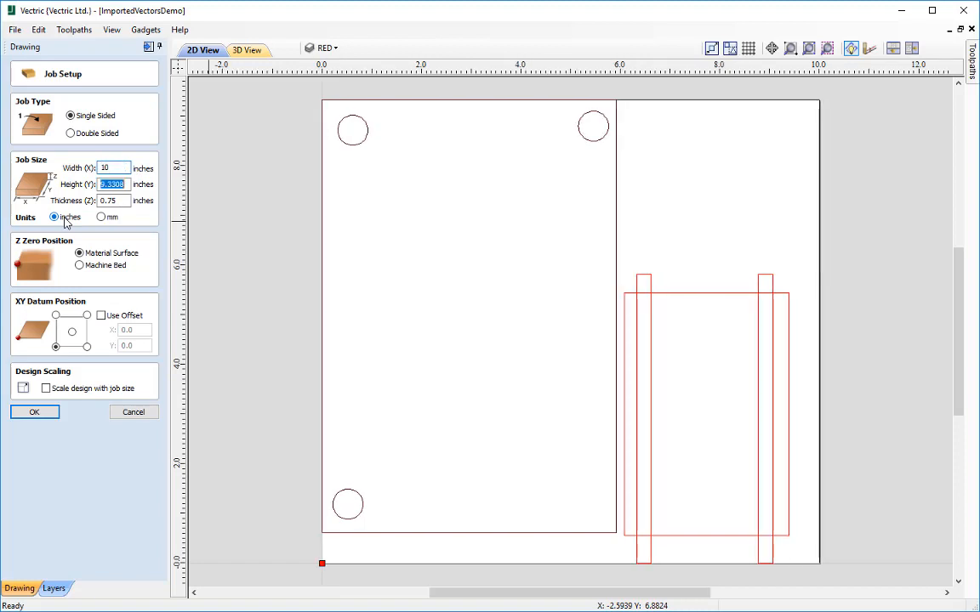
text(10)
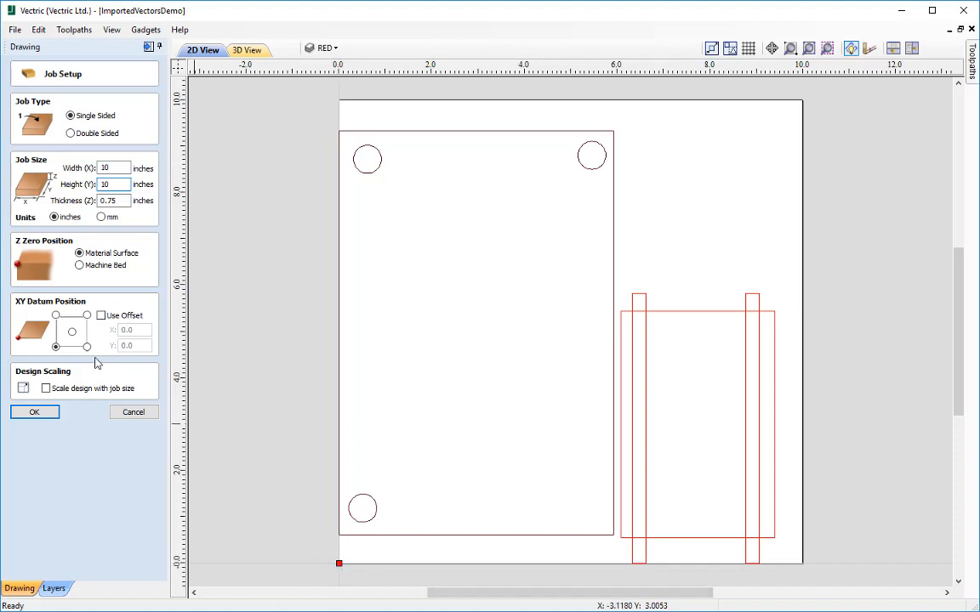
Step: Place the XY datum at the centre of the job and set the job size to 12 by 12 inches
click(72, 334)
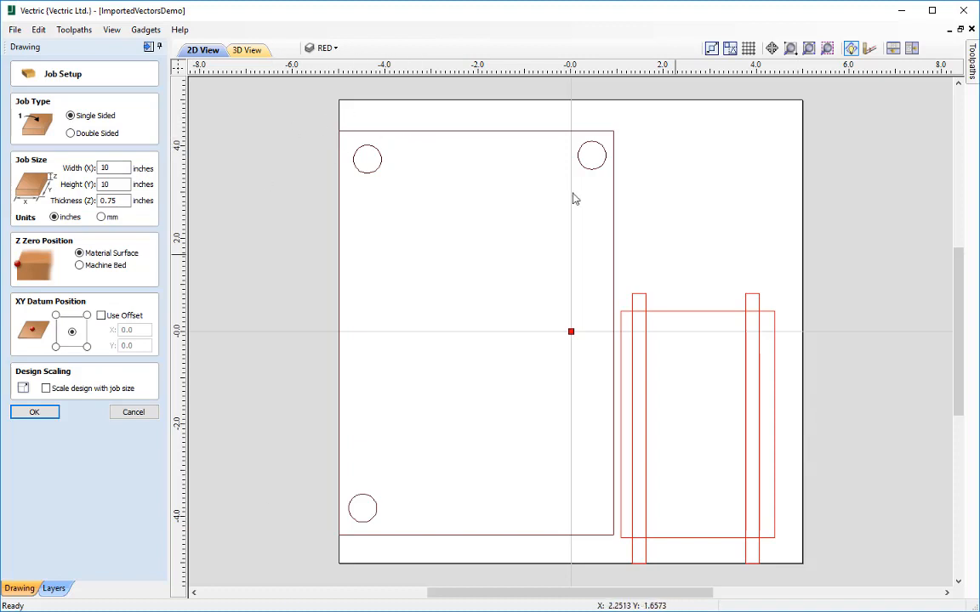
double_click(105, 168)
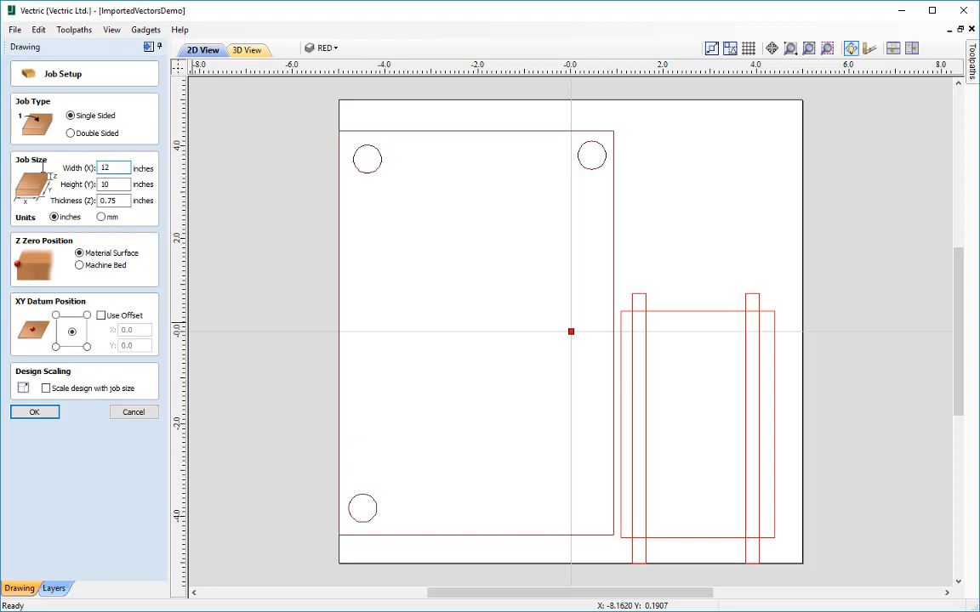
text(12)
key(Tab)
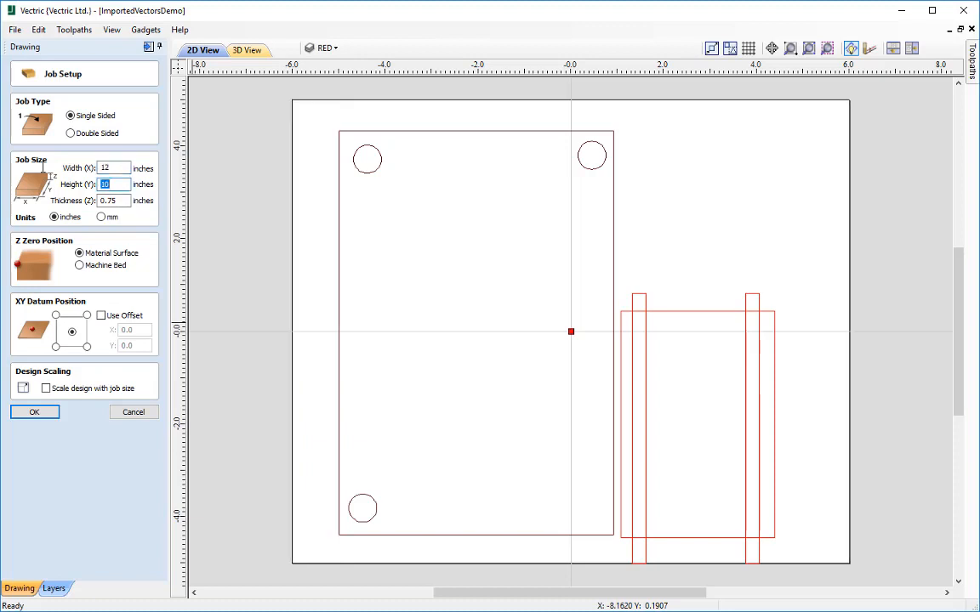
text(12)
key(Return)
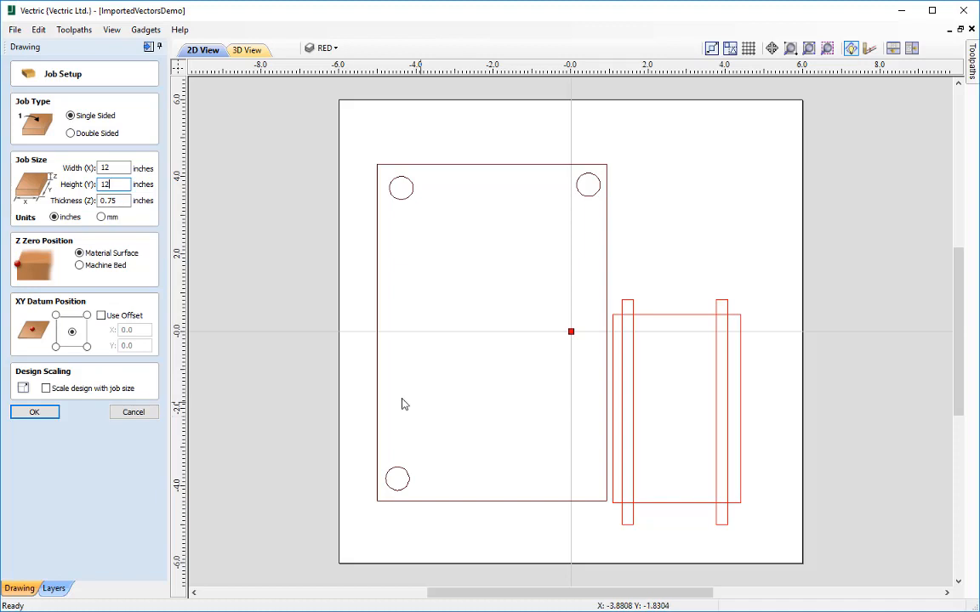
Step: Place the XY datum at the lower-left corner of the material and apply the job setup
click(55, 347)
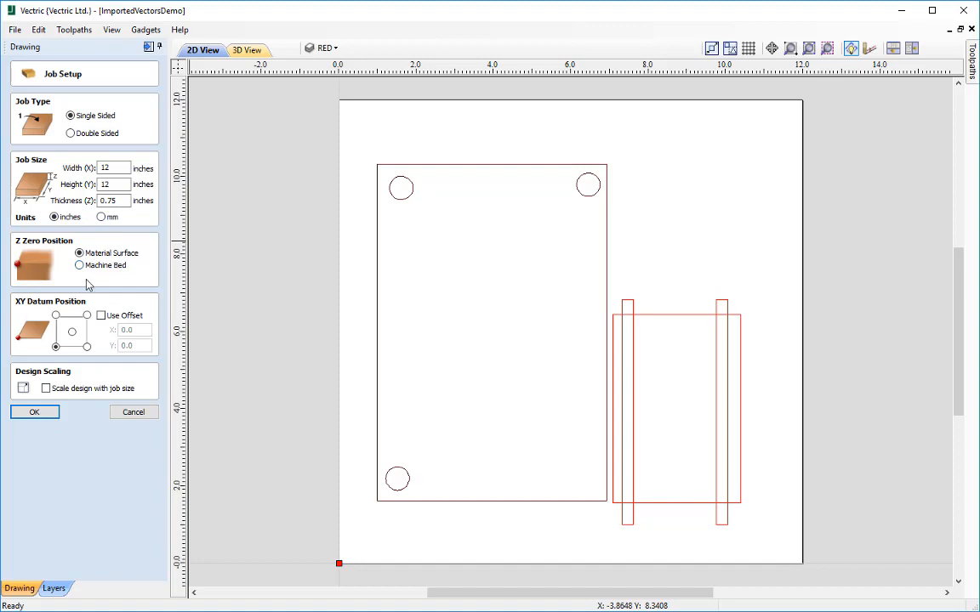
click(44, 415)
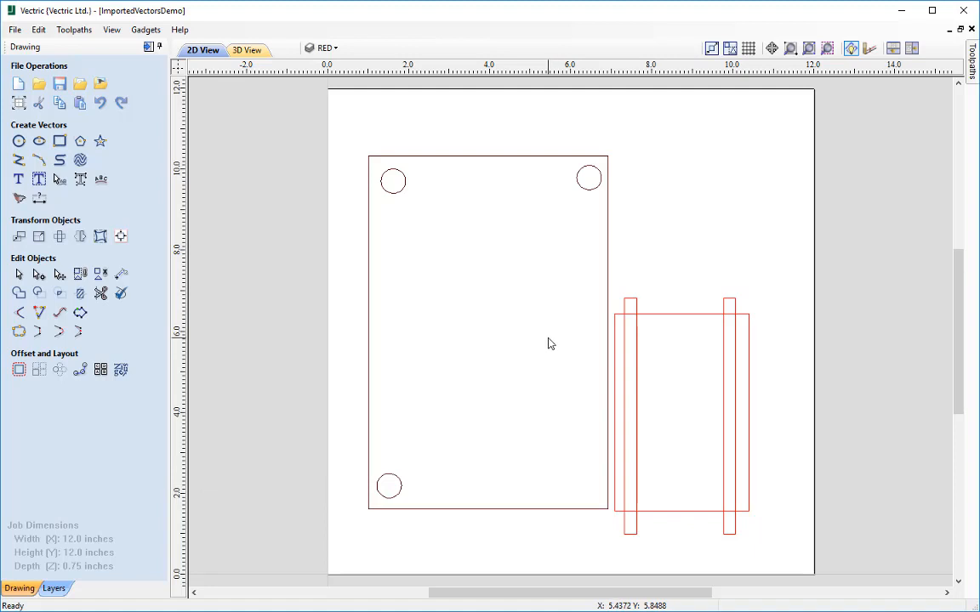
Step: Examine which vectors belong to the DEFAULT and RED layers by hiding and showing each layer
click(380, 50)
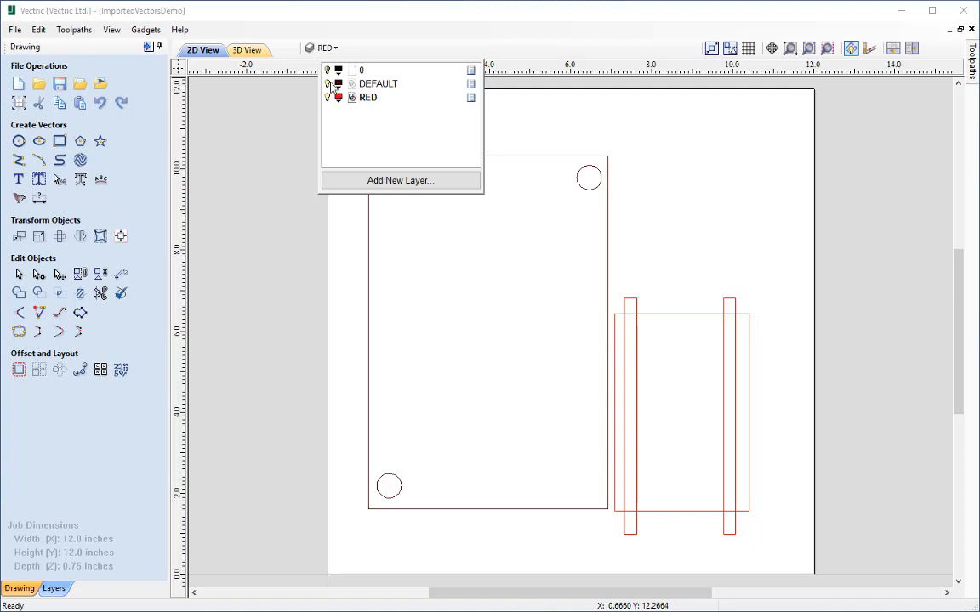
click(327, 84)
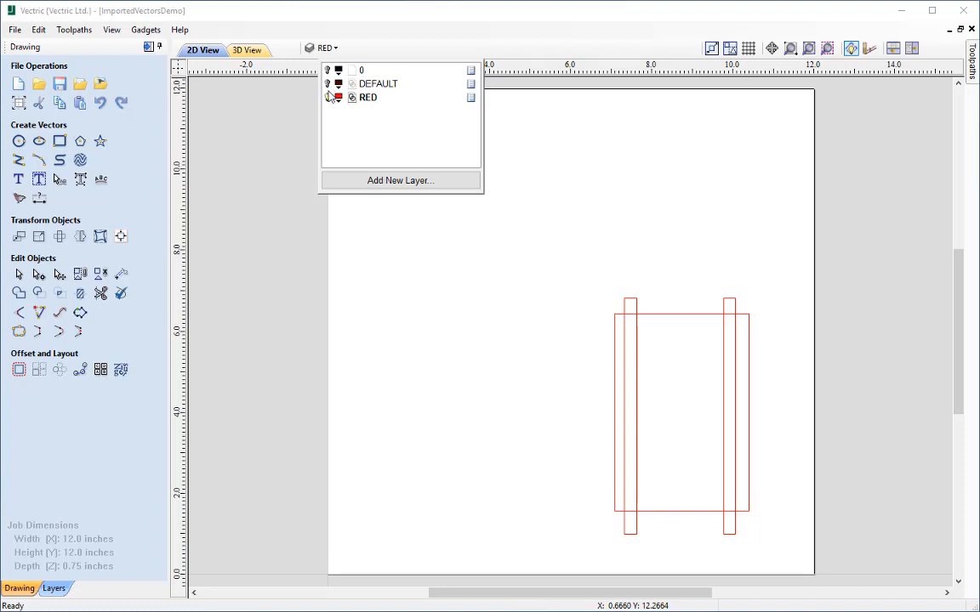
click(328, 96)
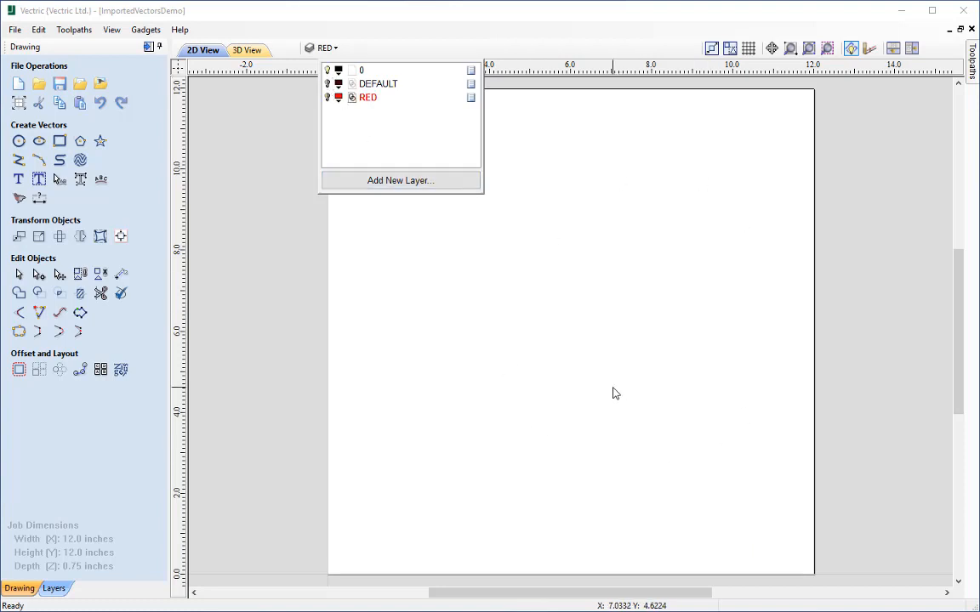
click(328, 83)
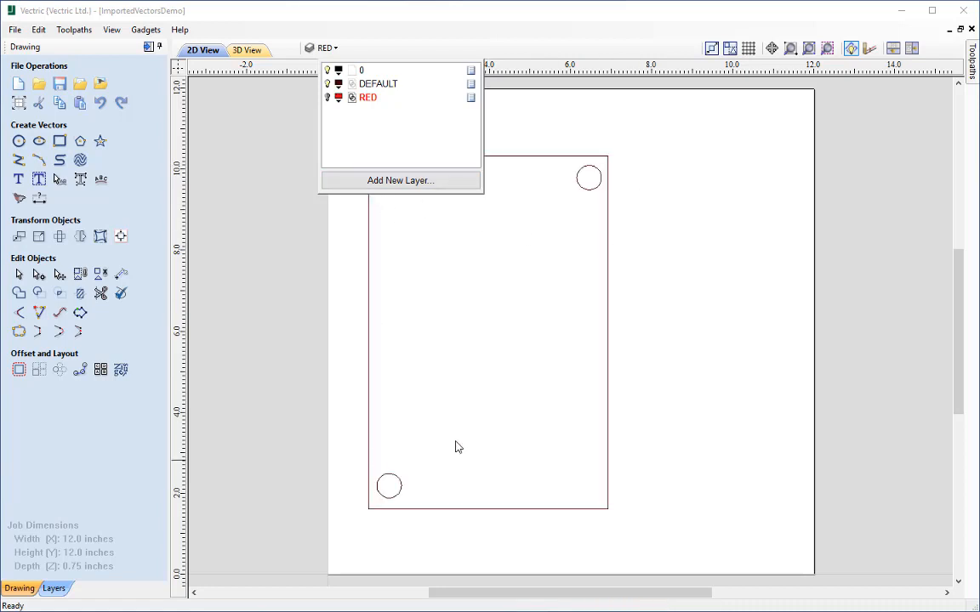
click(721, 356)
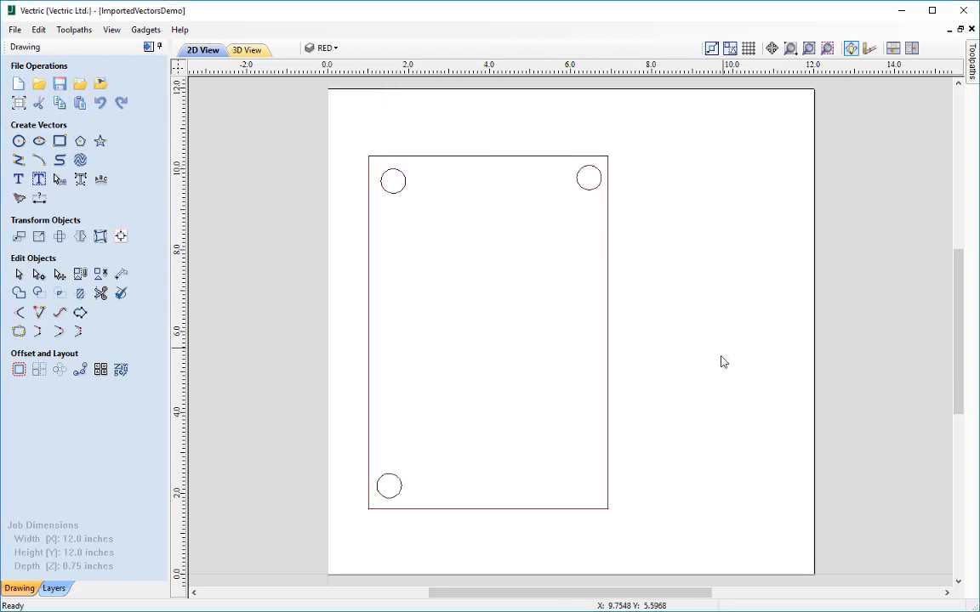
click(325, 48)
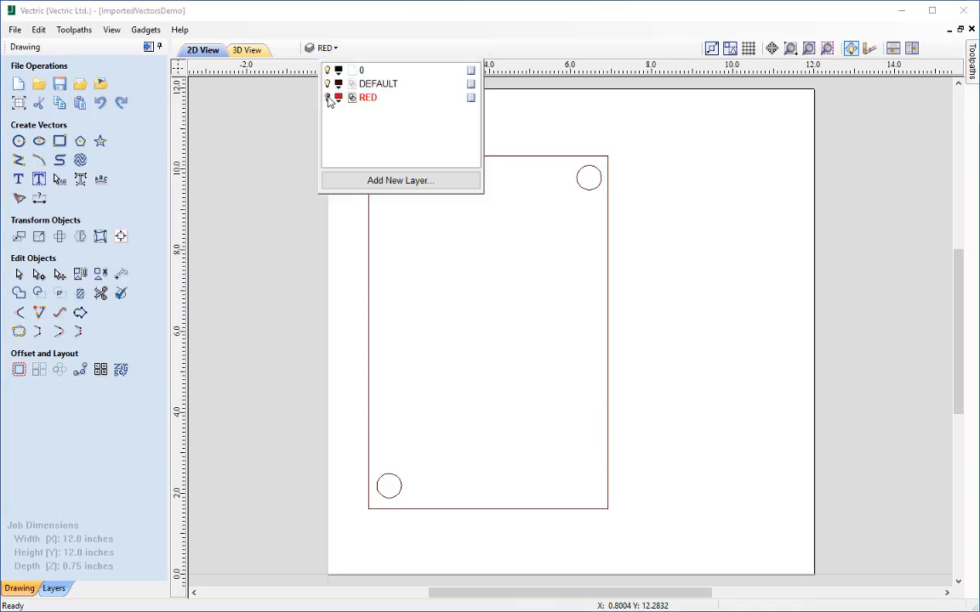
click(327, 98)
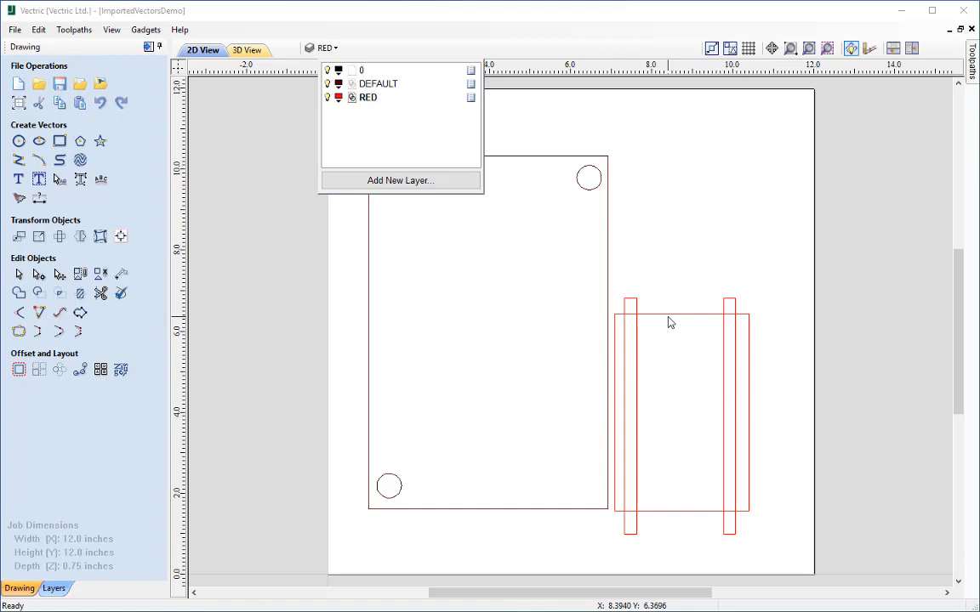
click(666, 256)
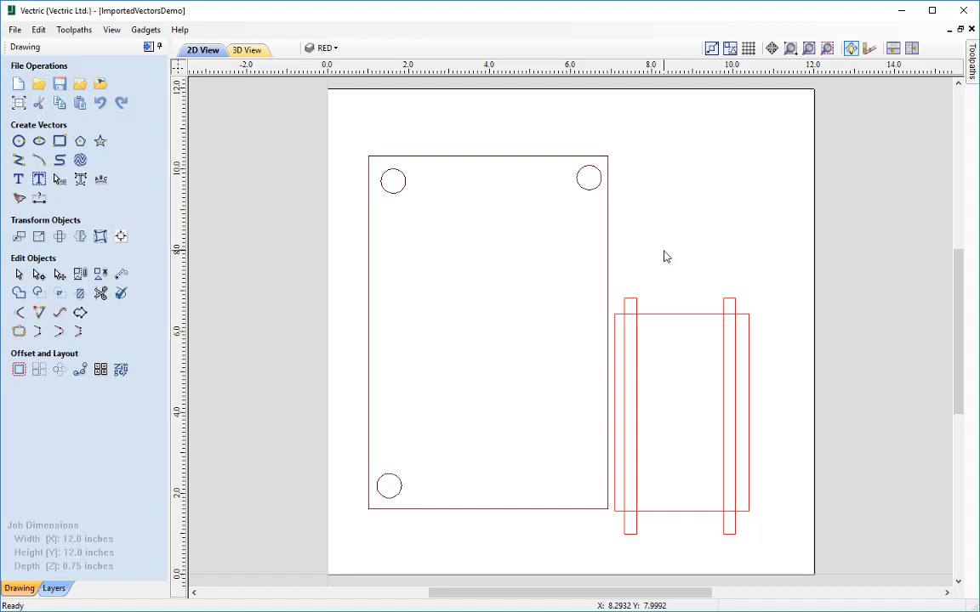
Step: Create a new file, discarding the changes made to ImportedVectorsDemo
click(16, 29)
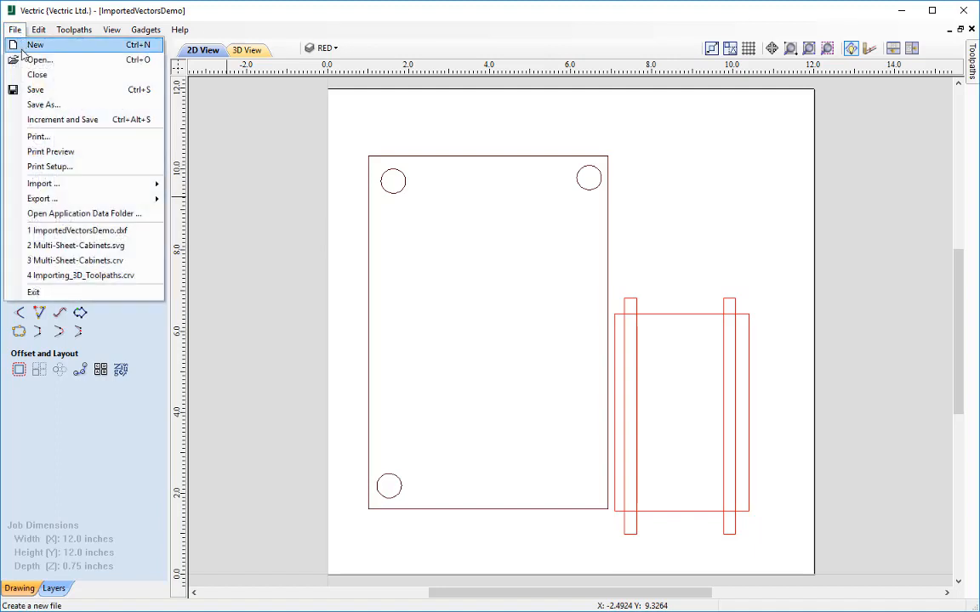
click(38, 46)
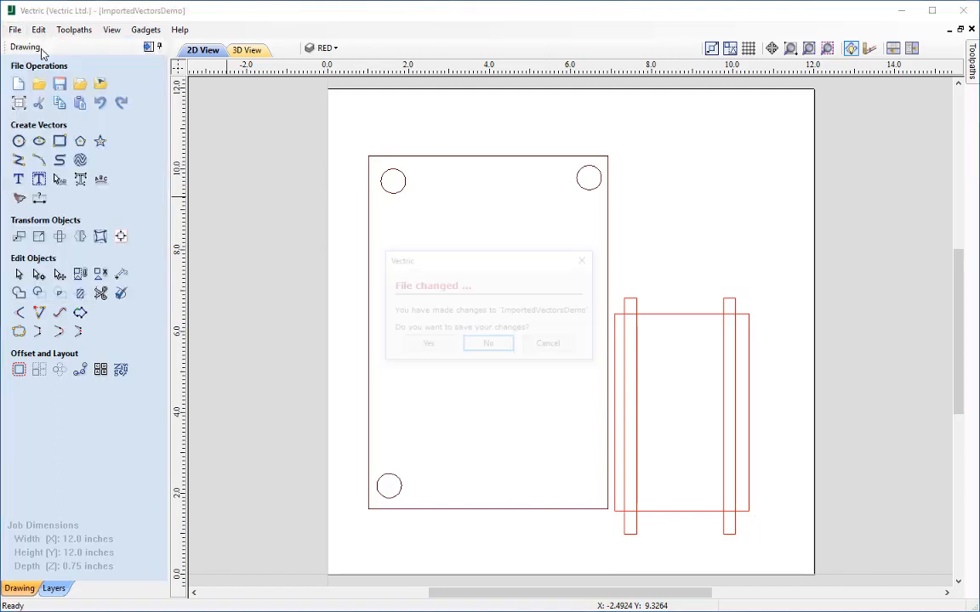
click(493, 349)
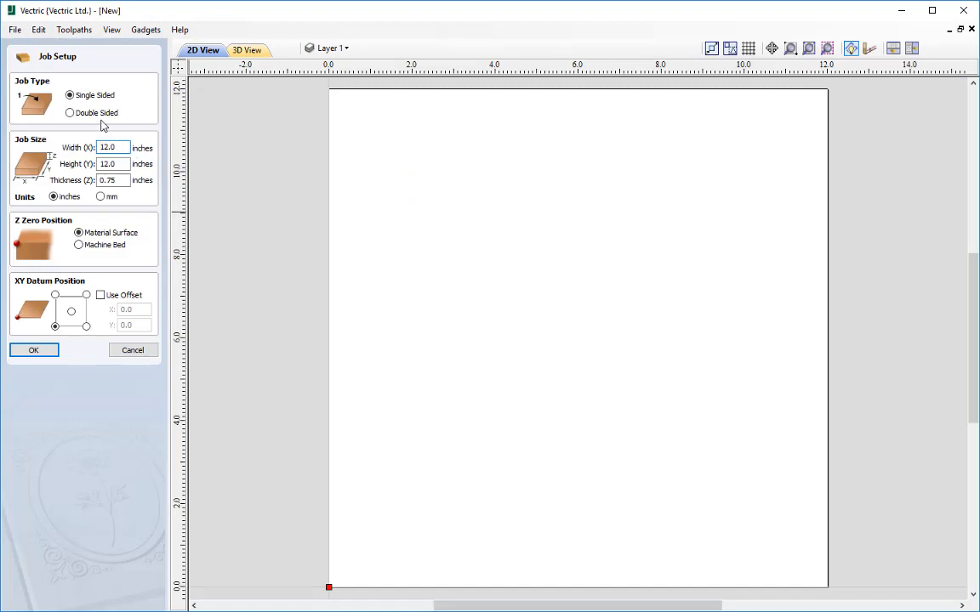
Step: Set up the new job with a width of 12 inches and a height of 12 inches
double_click(125, 146)
text(123)
key(BackSpace)
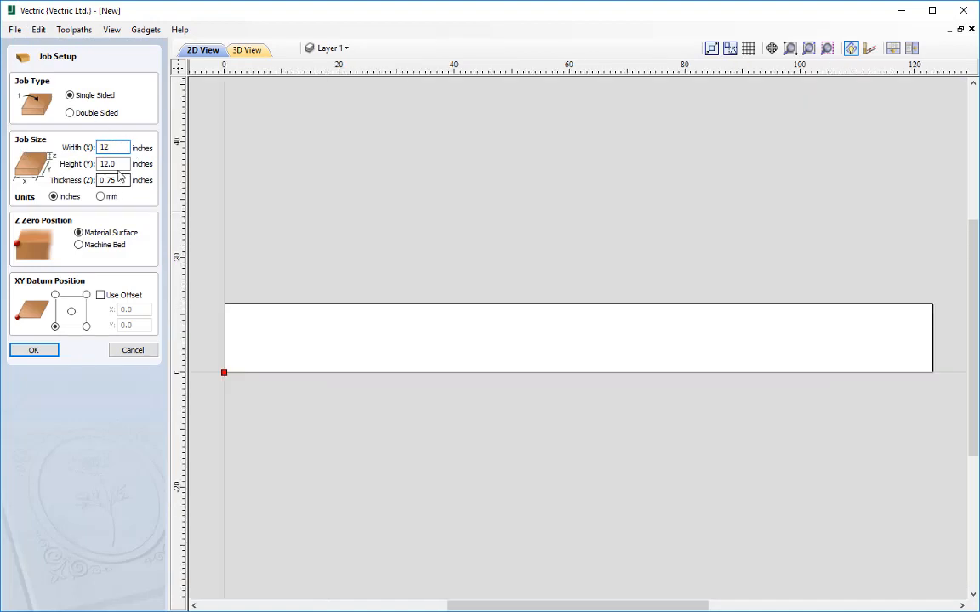
key(Tab)
text(12)
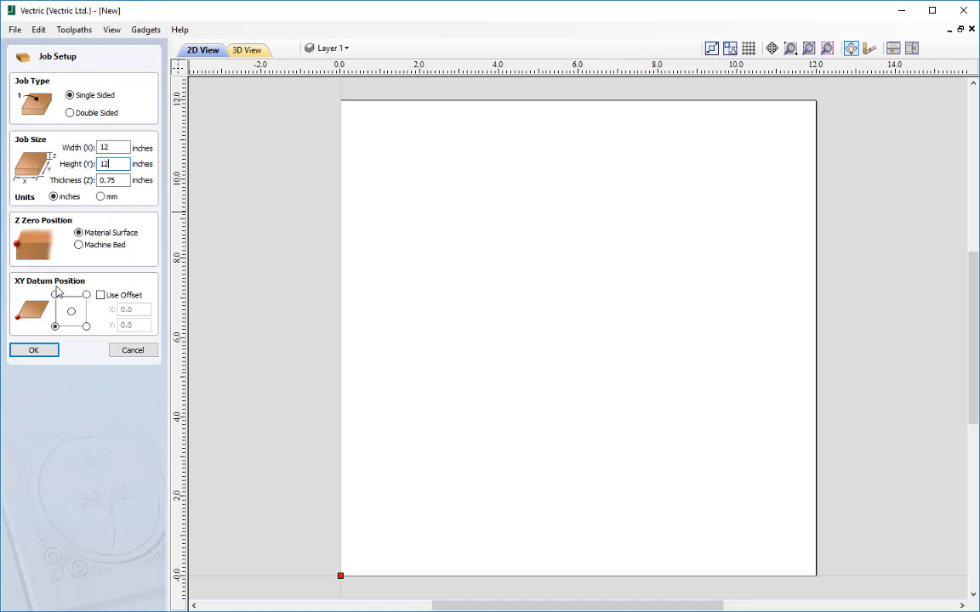
click(35, 351)
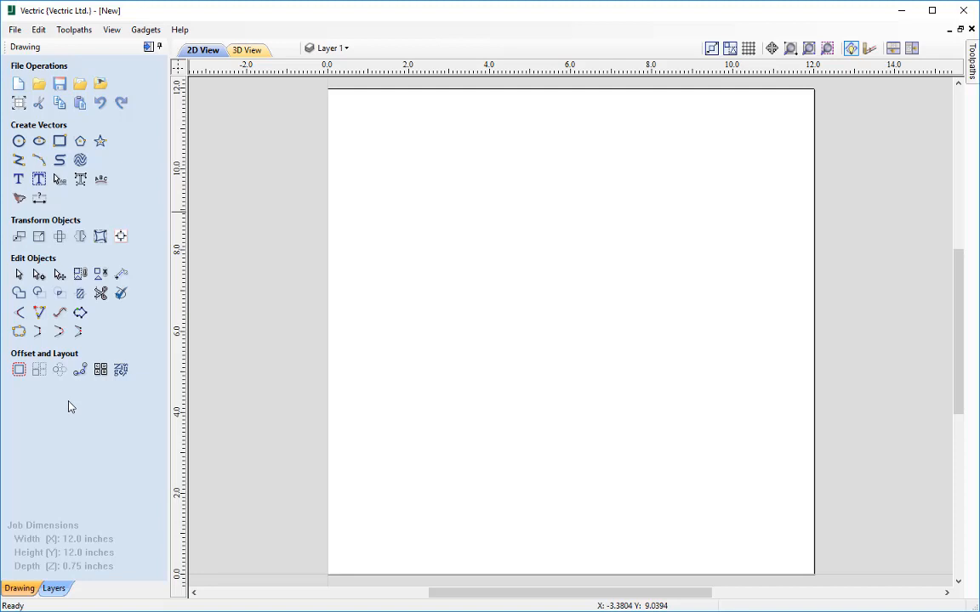
click(15, 30)
mouse_move(56, 183)
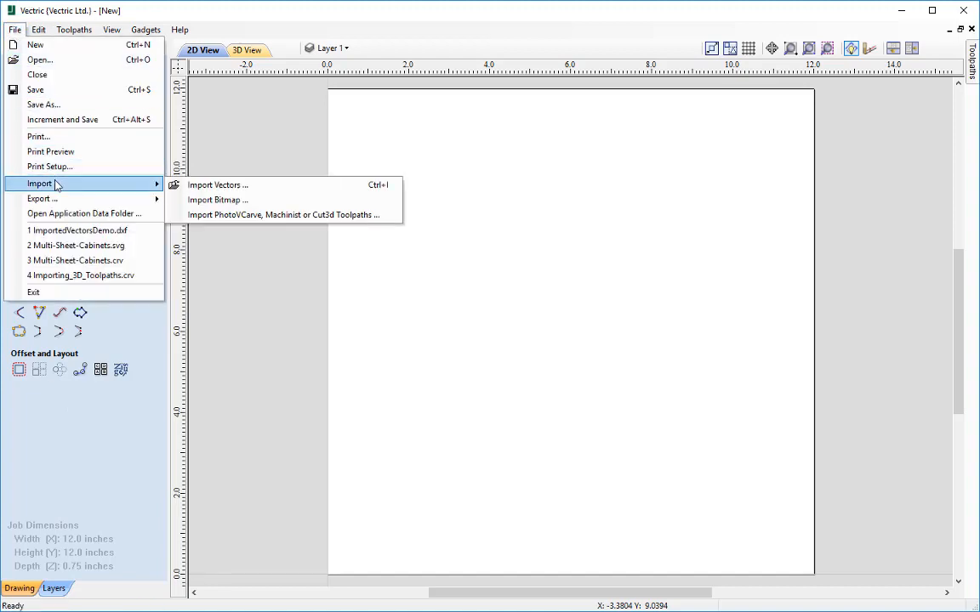
click(260, 185)
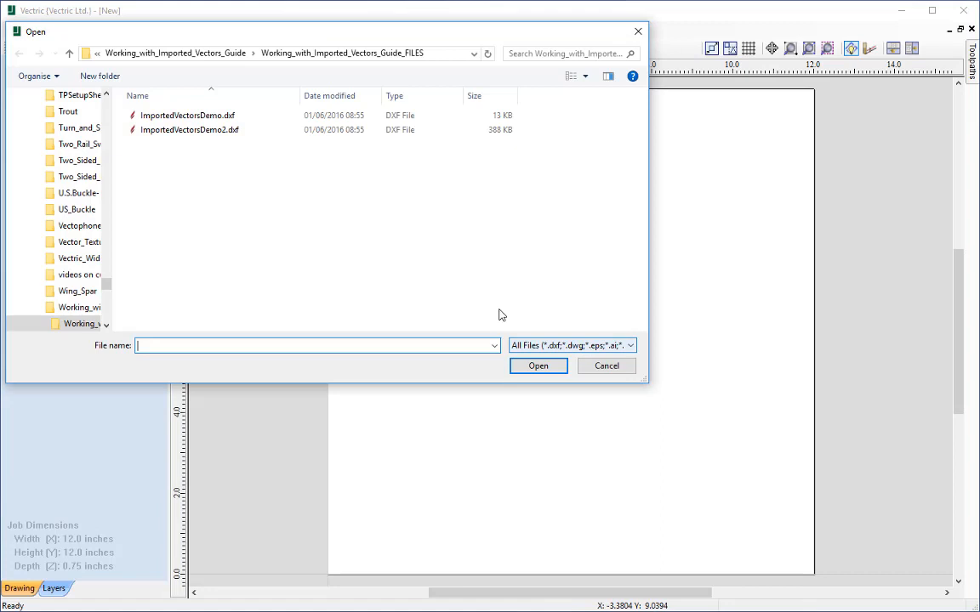
click(601, 371)
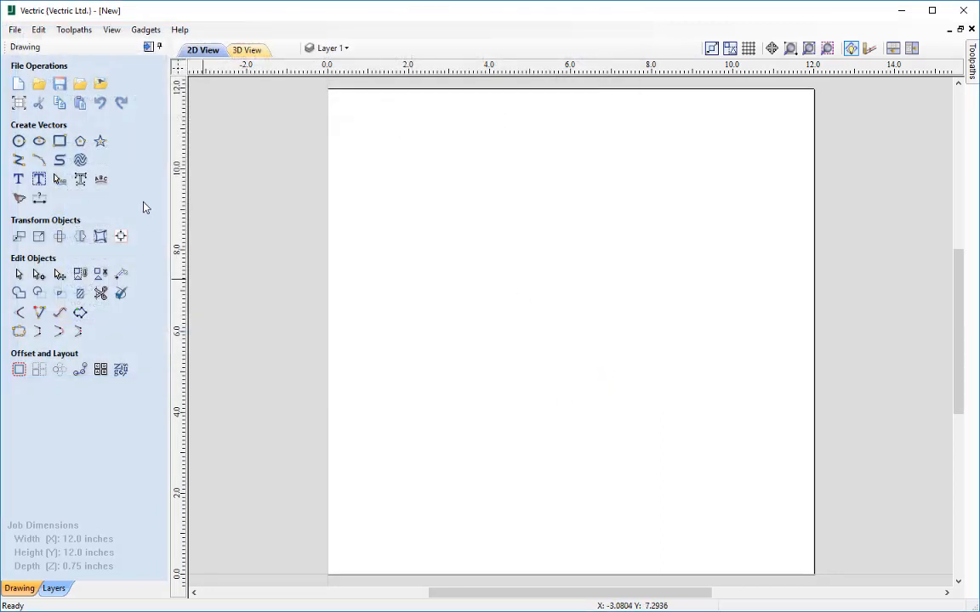
click(80, 86)
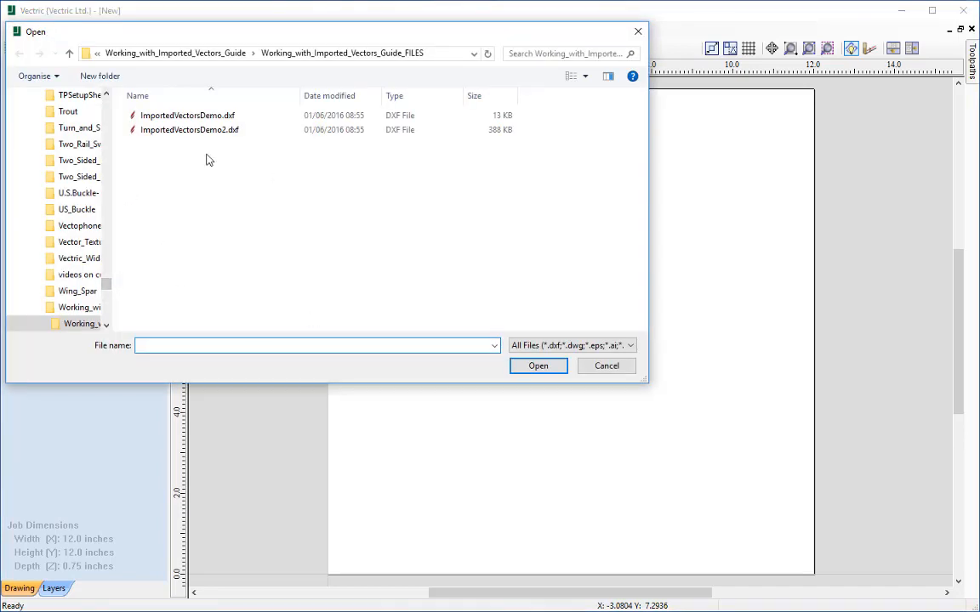
click(604, 370)
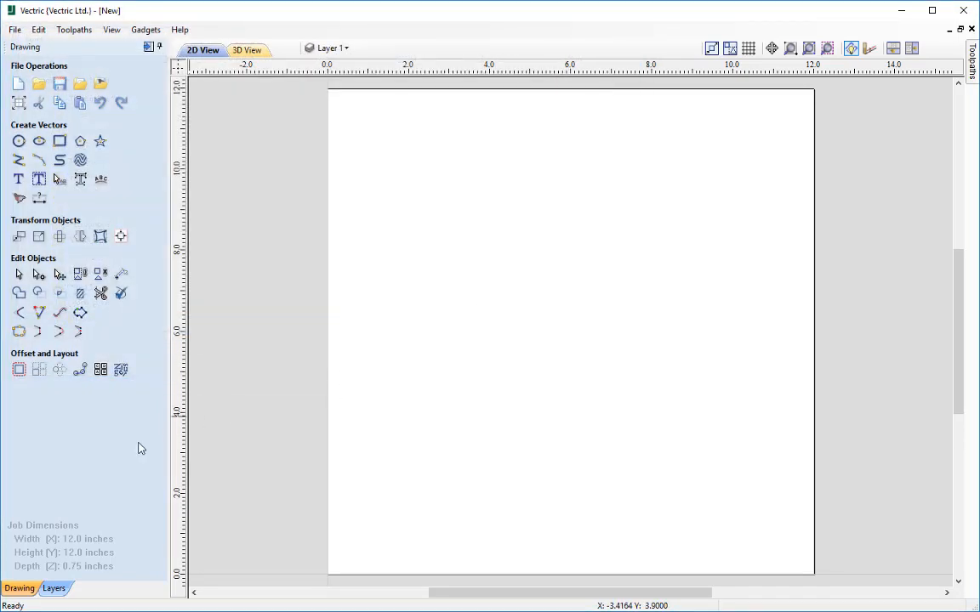
Step: Import the vectors from ImportedVectorsDemo.dxf into the 12 by 12 inch job
key(ctrl+i)
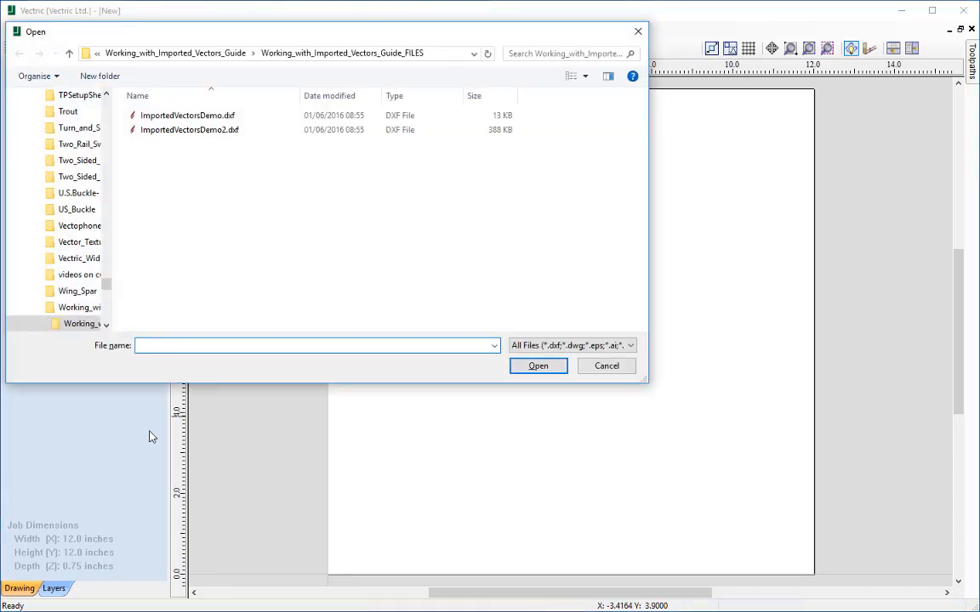
click(170, 122)
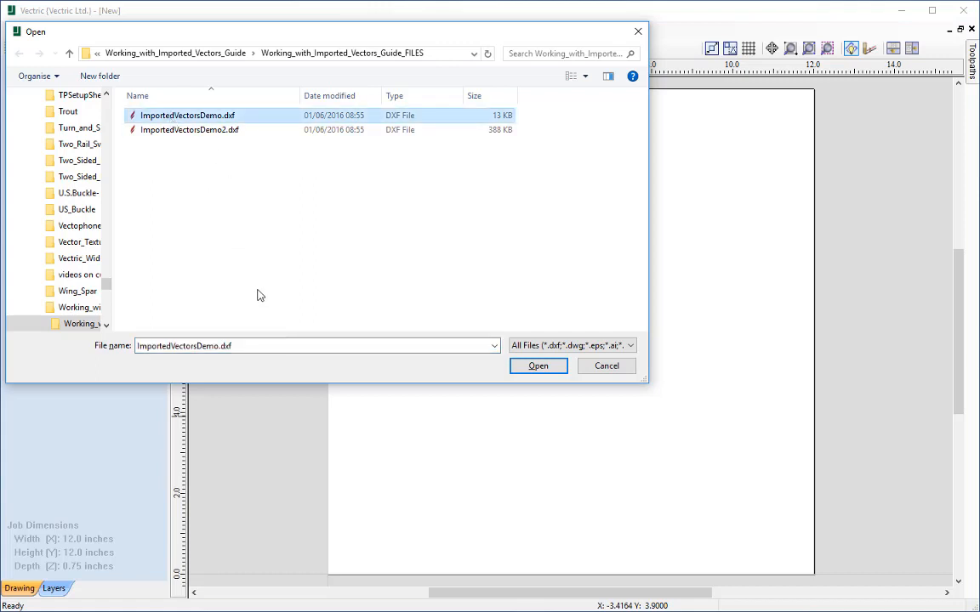
click(536, 368)
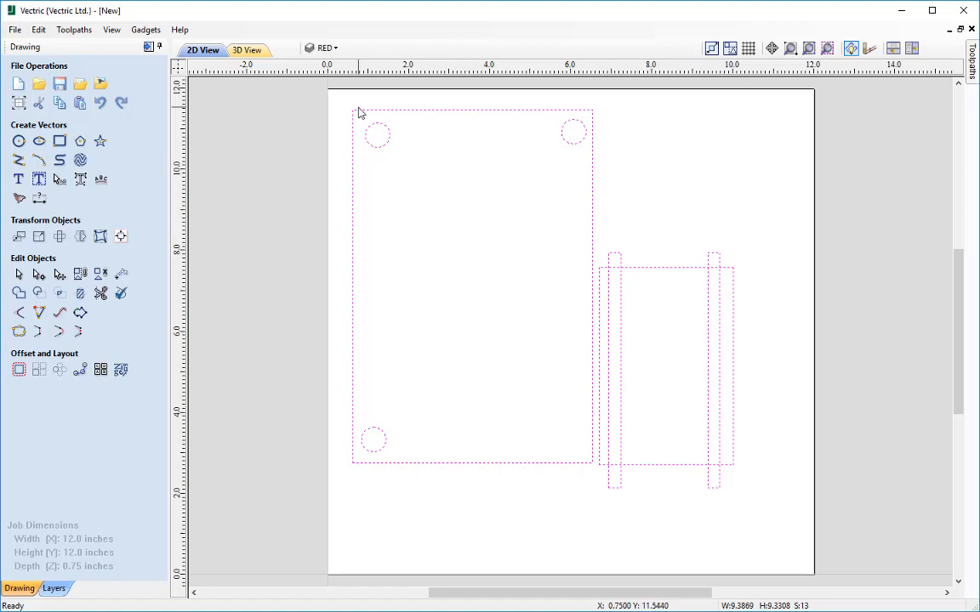
Step: Hide the DEFAULT and RED layers and merge the remaining visible layers, Layer 1 and 0
click(352, 51)
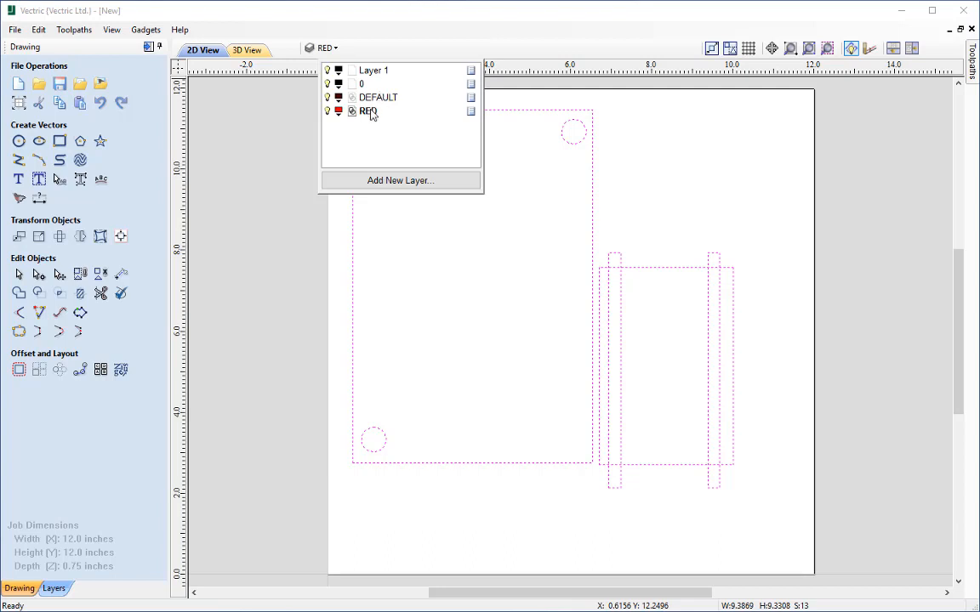
click(328, 112)
click(328, 112)
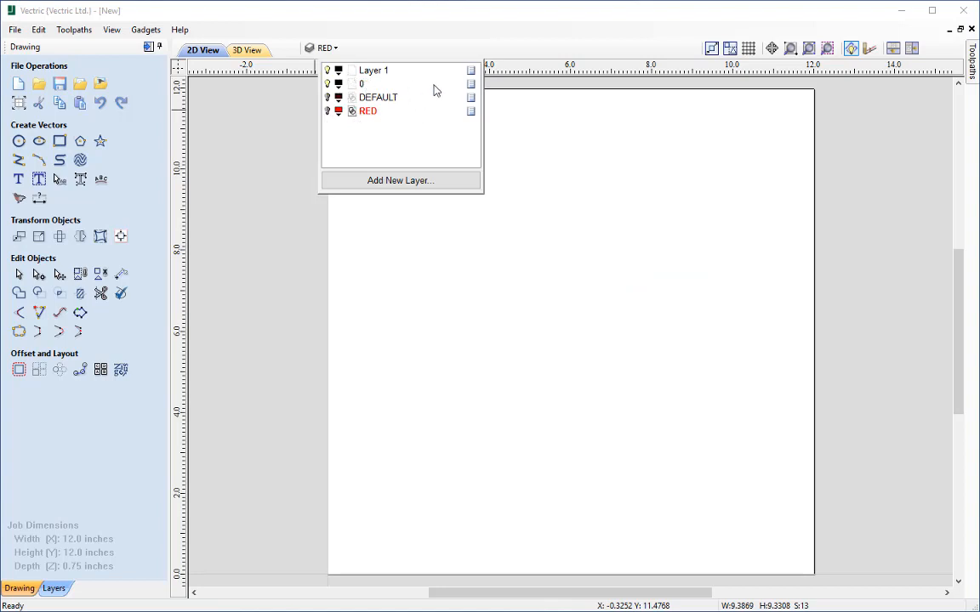
right_click(472, 74)
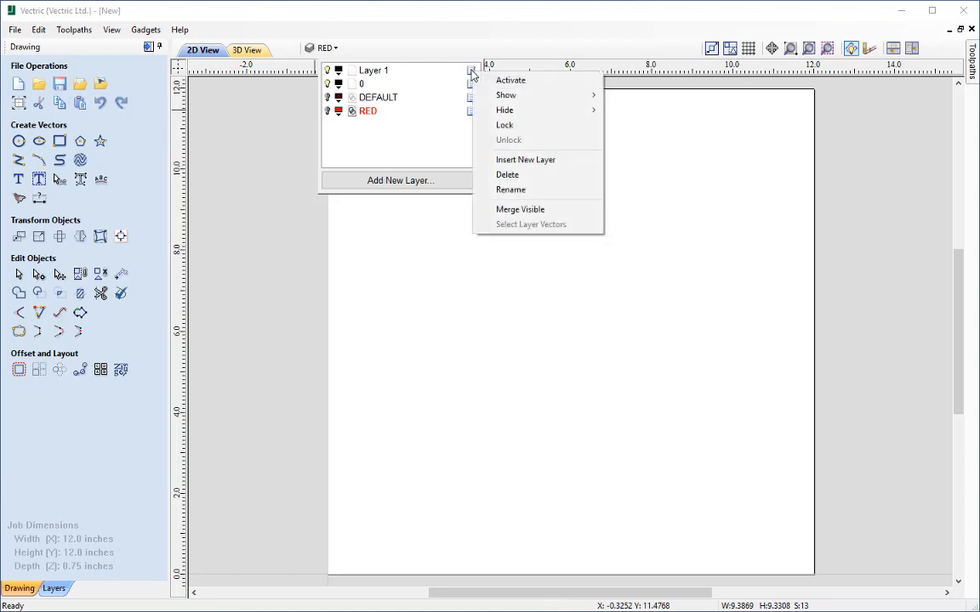
click(549, 213)
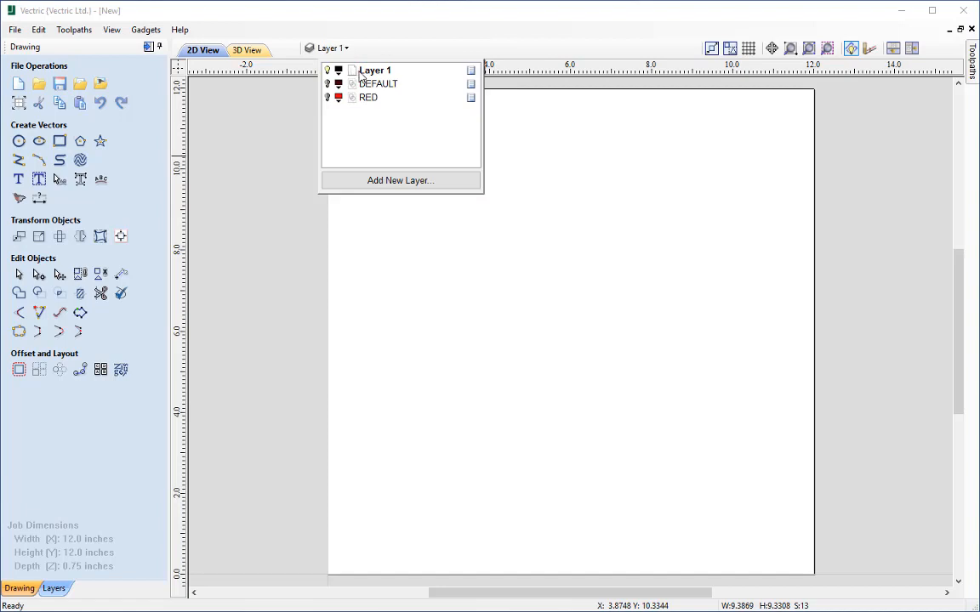
Step: Delete the empty Layer 1, then show the DEFAULT and RED layers again with nothing selected
right_click(374, 74)
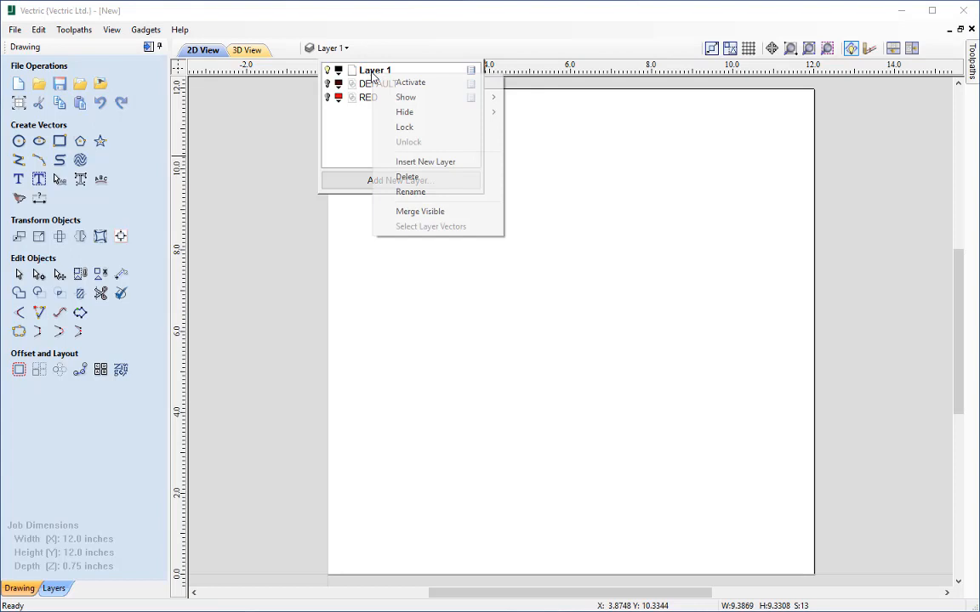
click(431, 177)
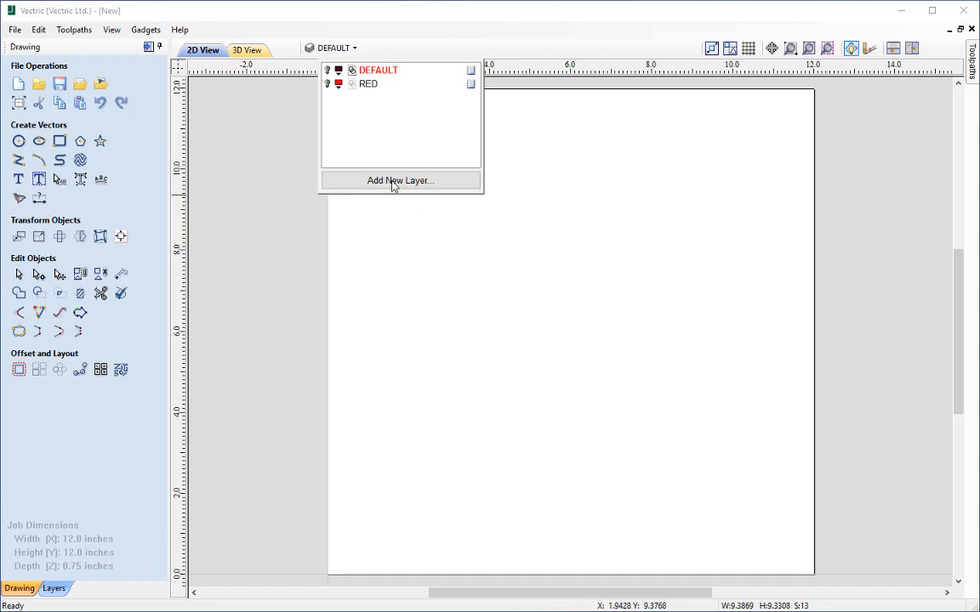
click(327, 84)
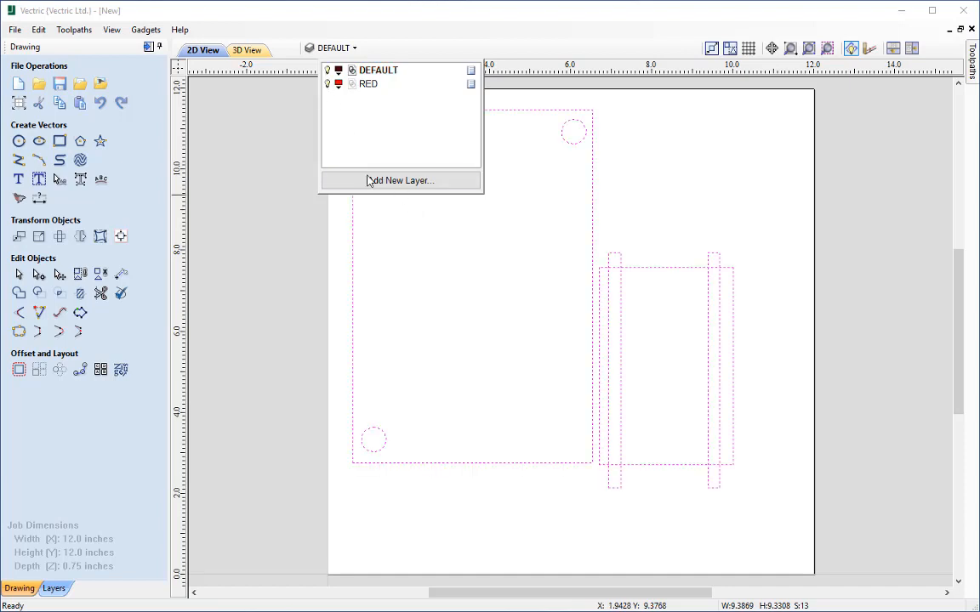
click(671, 157)
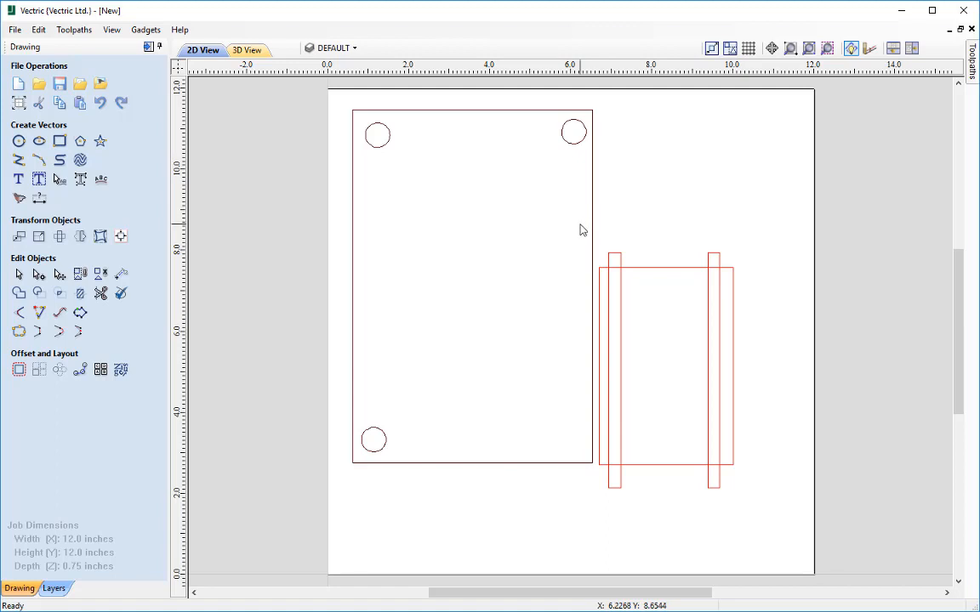
Step: Import the vectors from ImportedVectorsDemo2.dxf into the same job
click(83, 89)
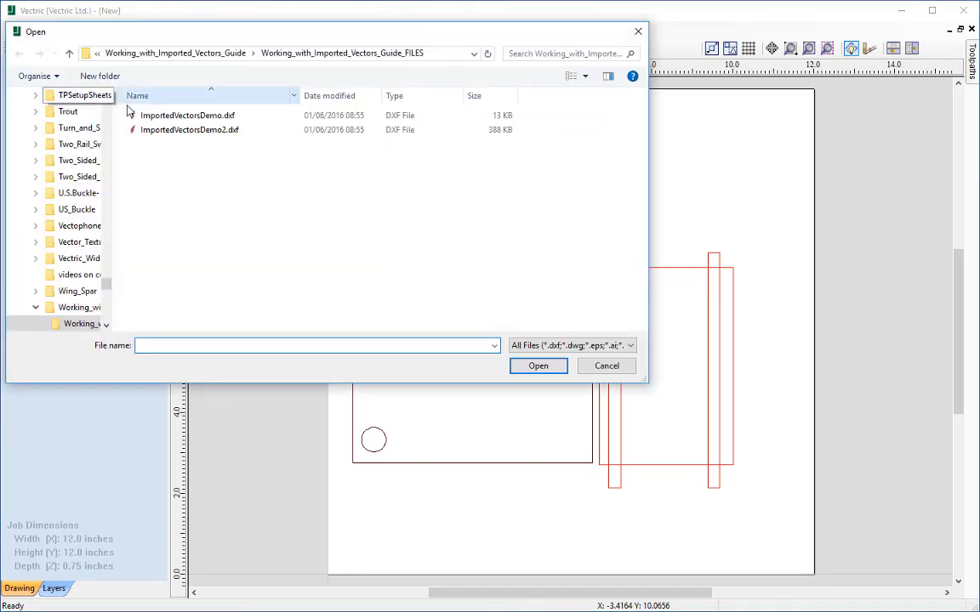
click(178, 134)
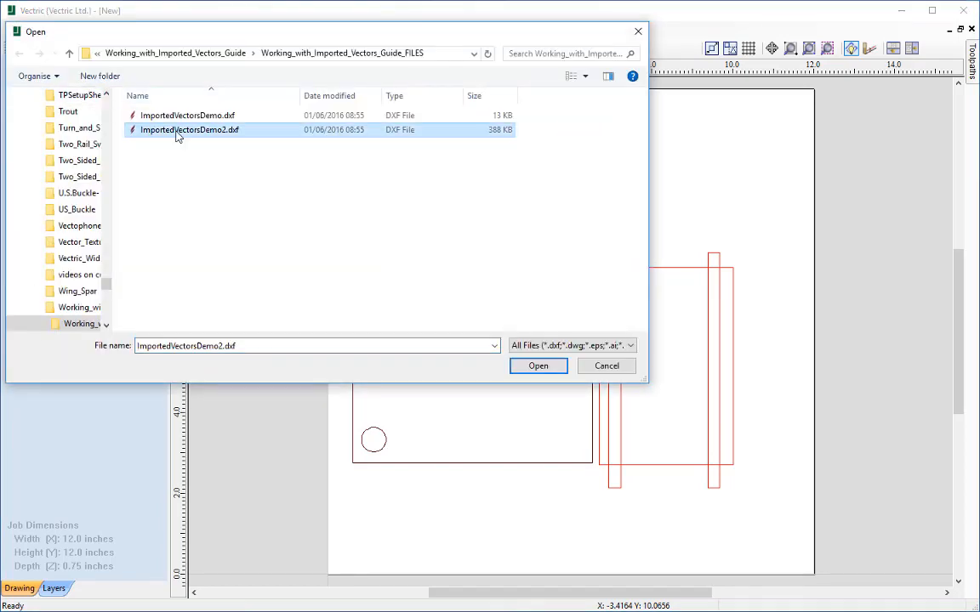
click(534, 368)
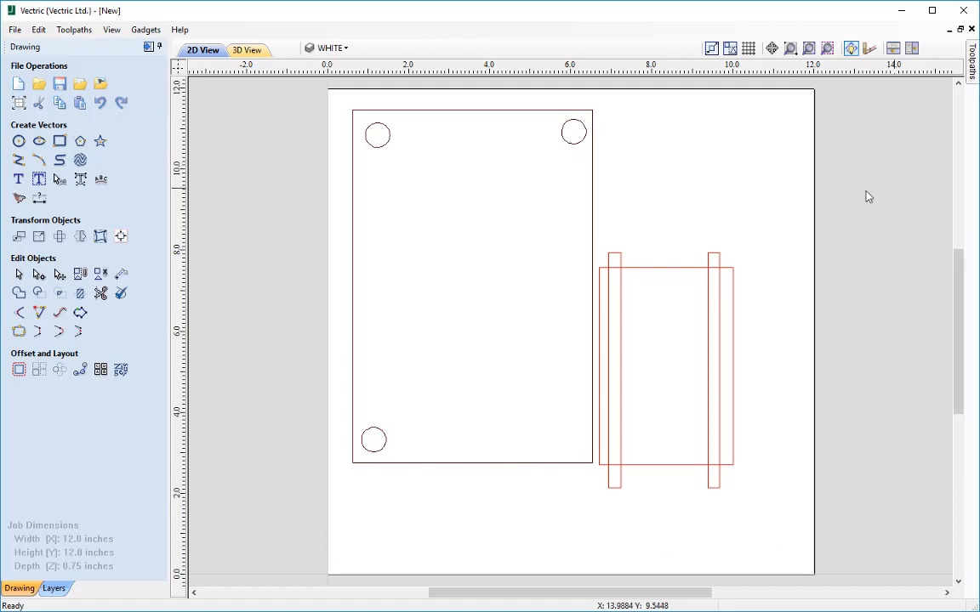
Step: Locate the imported Snow White vectors outside the job and centre them in the material
click(809, 49)
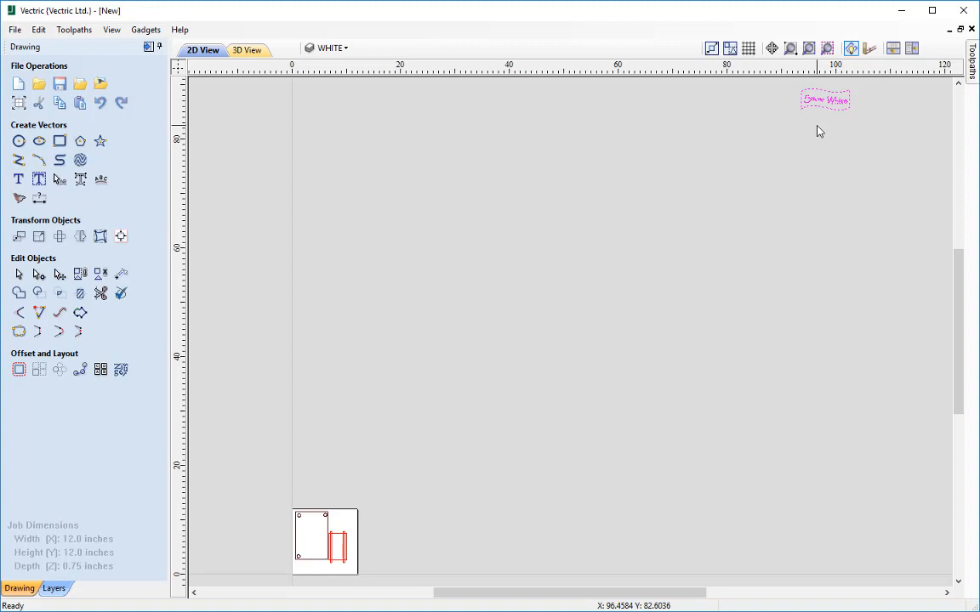
key(F9)
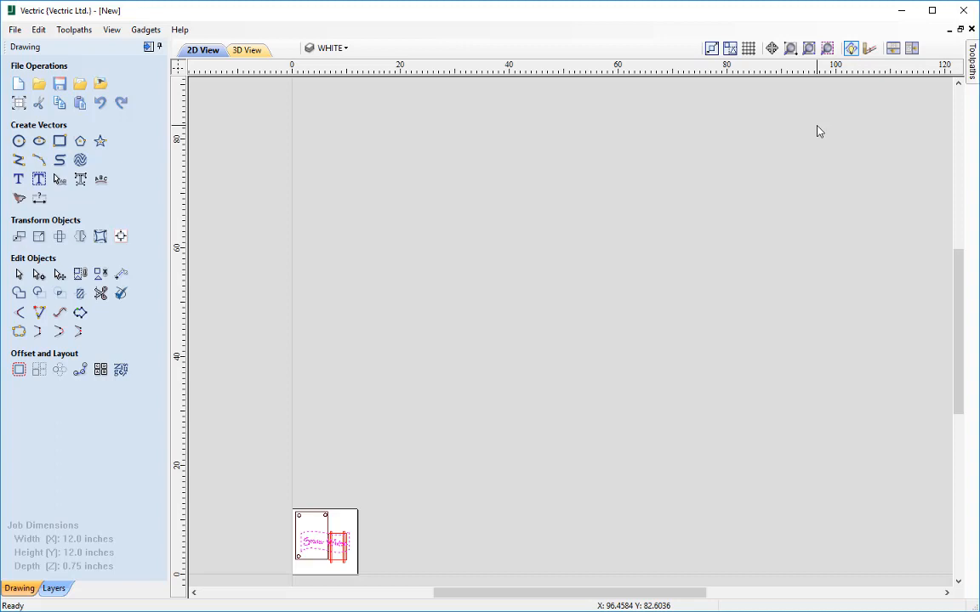
scroll(245, 577, up, 8)
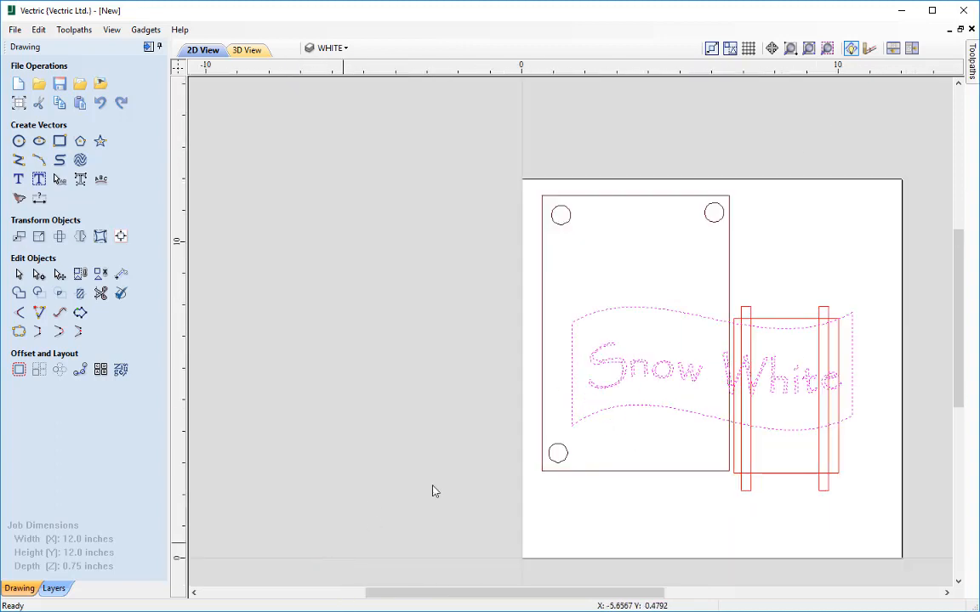
scroll(780, 393, down, 1)
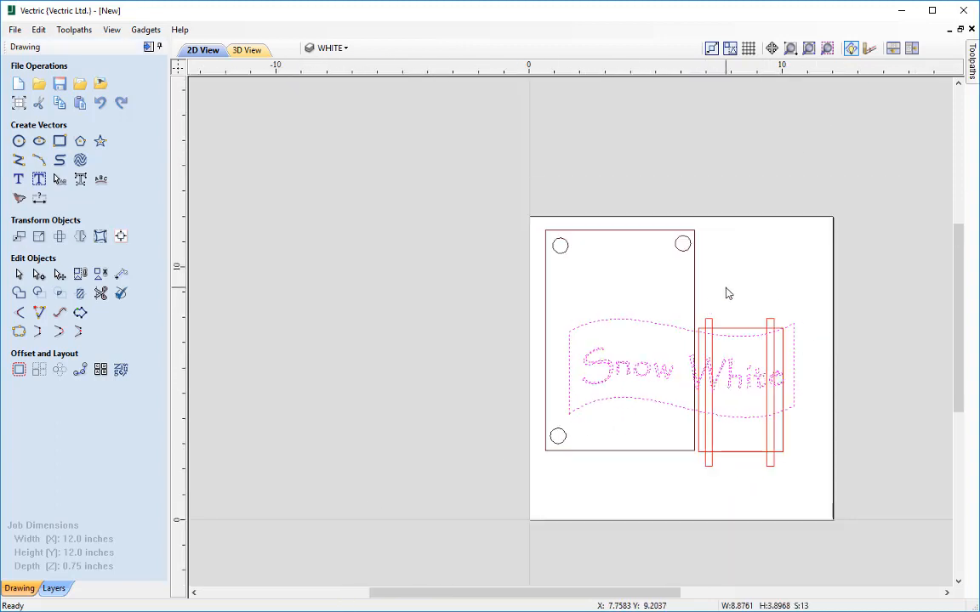
middle_drag(726, 291, 607, 278)
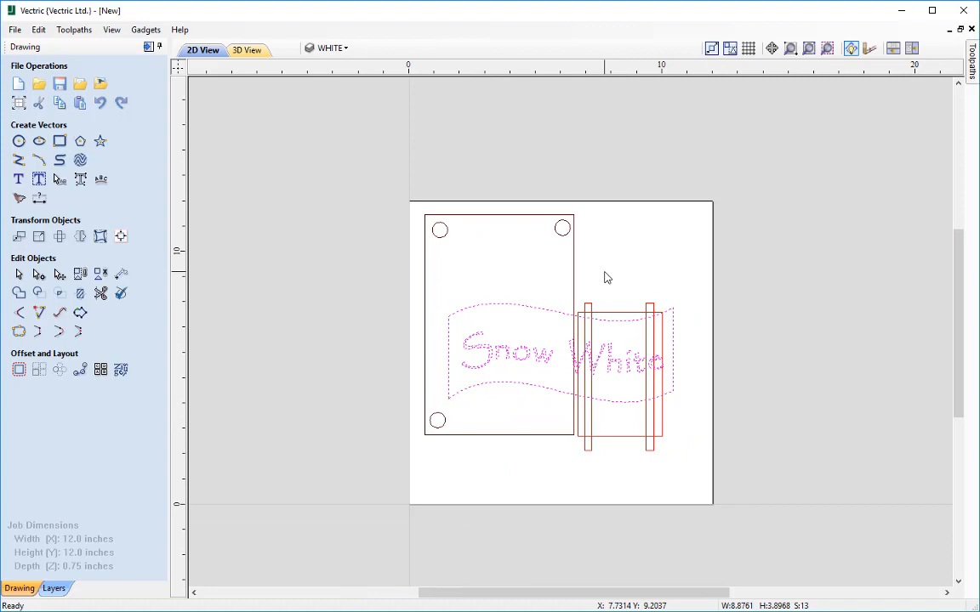
scroll(606, 278, down, 2)
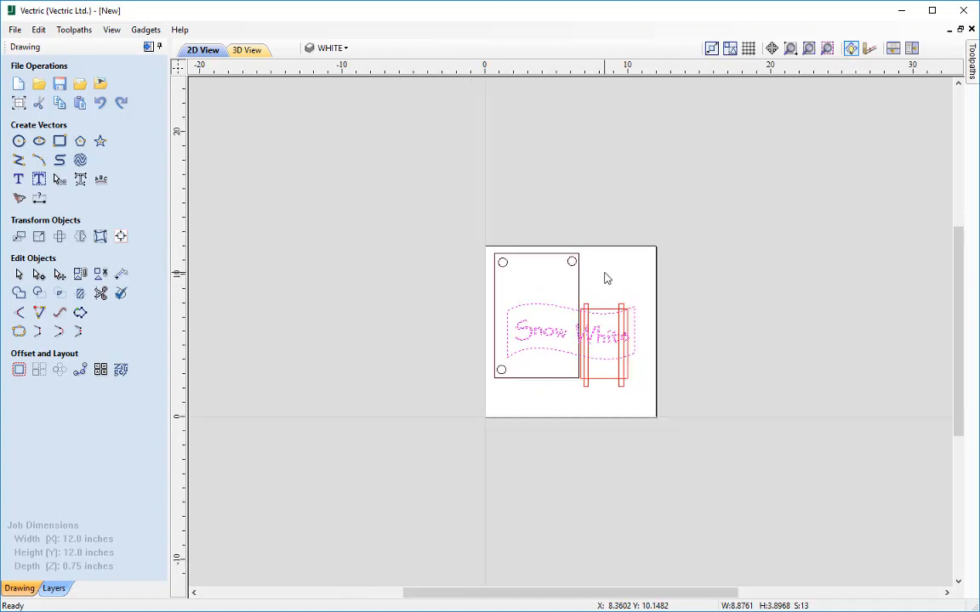
scroll(607, 278, up, 2)
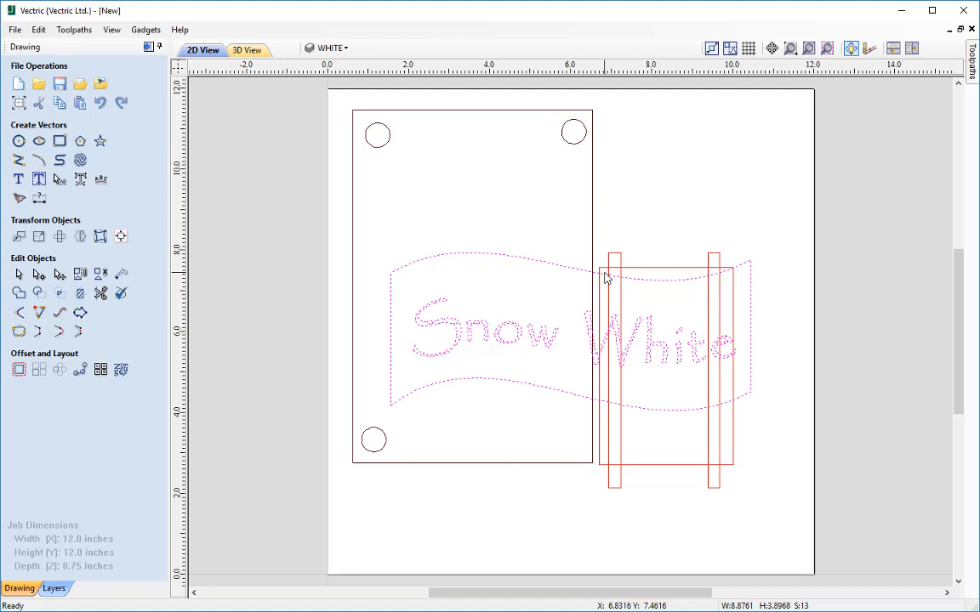
Step: Move the Snow White banner and lettering clear of the other parts, placing it above the red rectangles, and deselect it
click(585, 276)
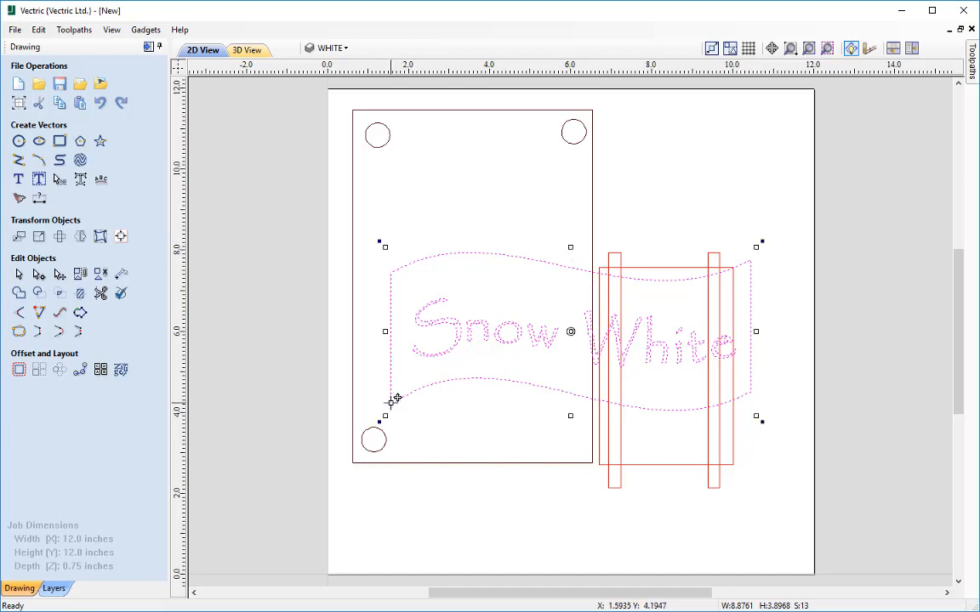
drag(397, 398, 608, 242)
click(813, 456)
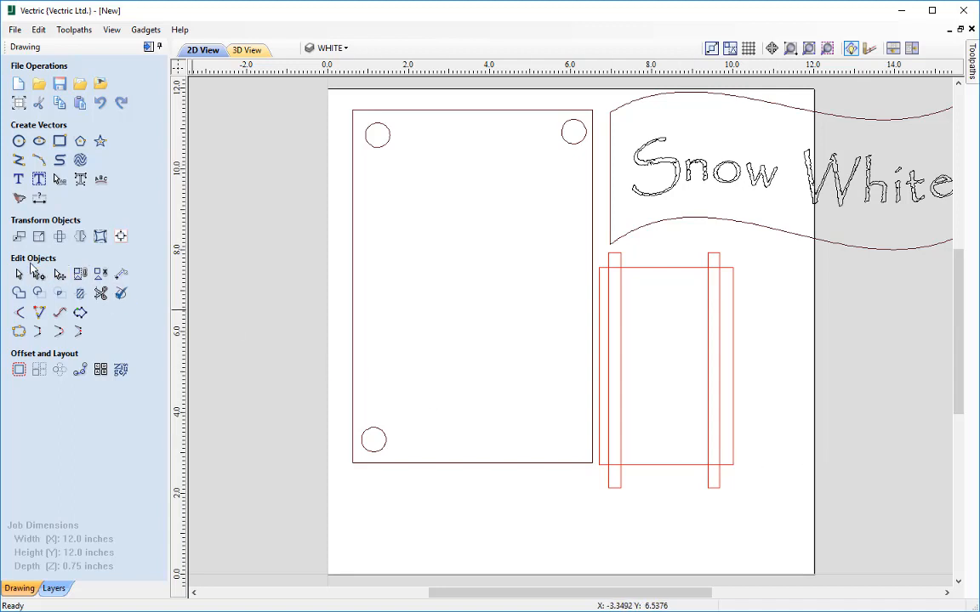
Step: Run the Vector Validator on all visible vectors and examine the issues marked on the large rectangle's upper-left circle and the red rectangles
click(123, 300)
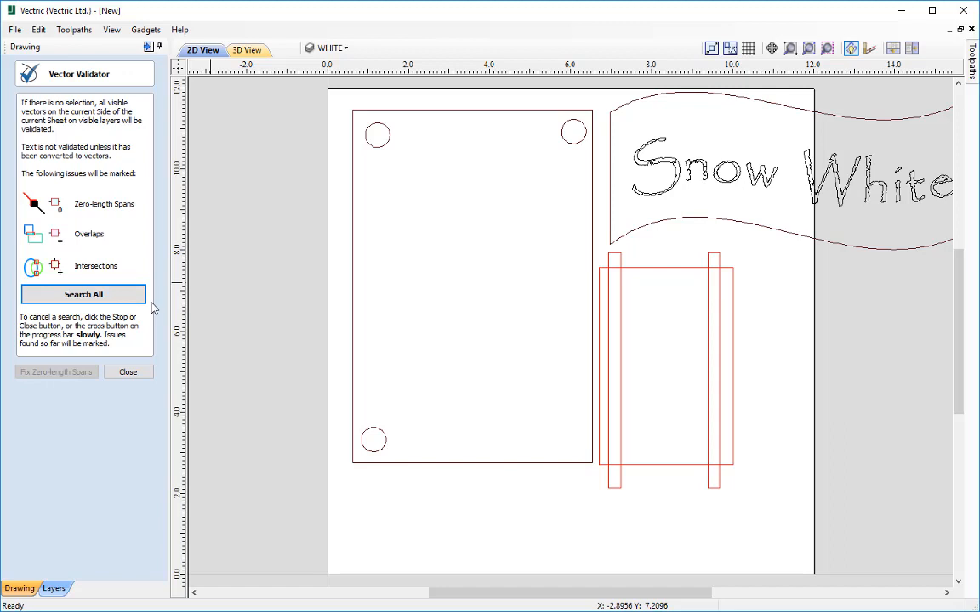
click(83, 294)
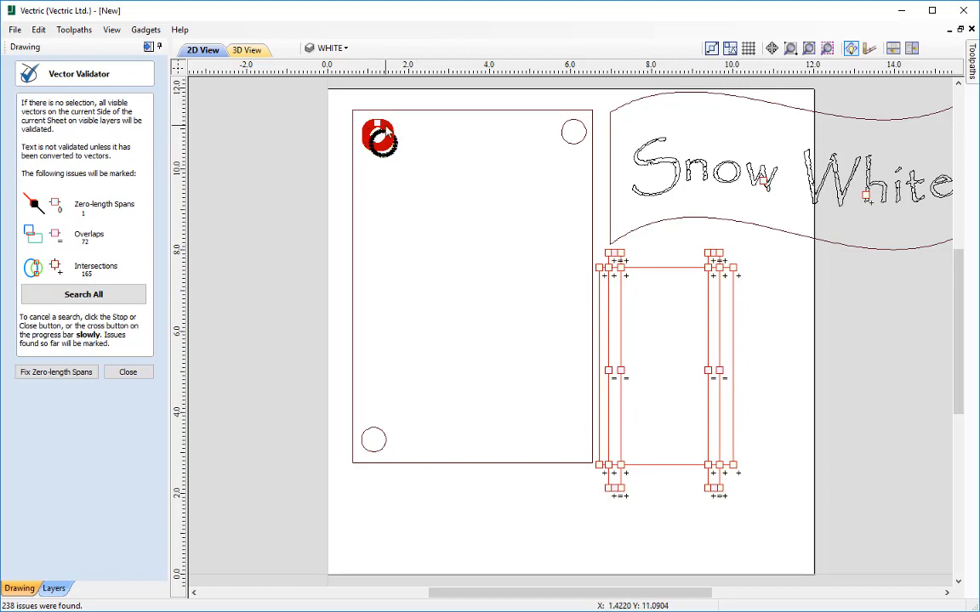
scroll(360, 139, up, 5)
scroll(377, 153, up, 4)
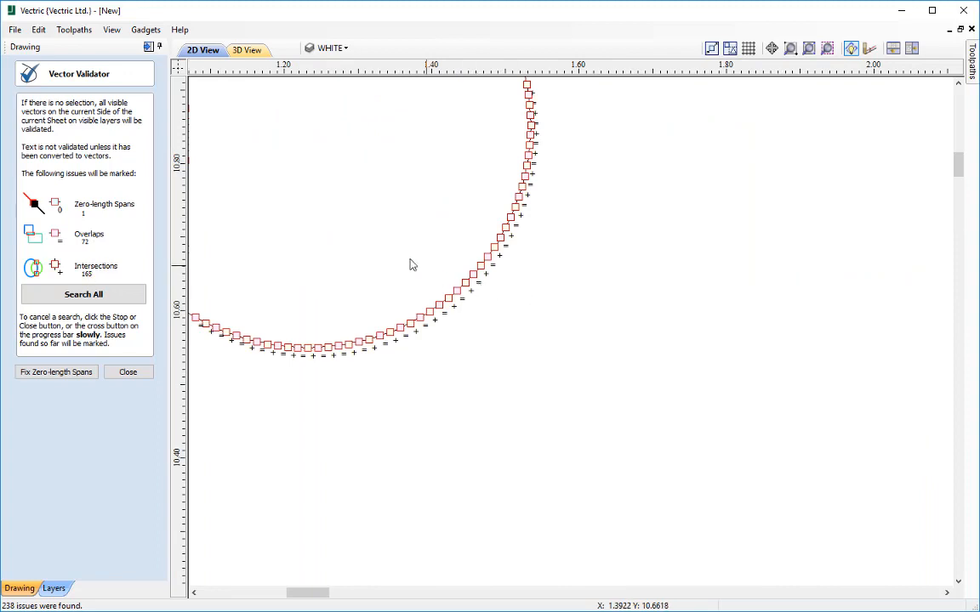
scroll(387, 250, down, 3)
scroll(387, 250, down, 1)
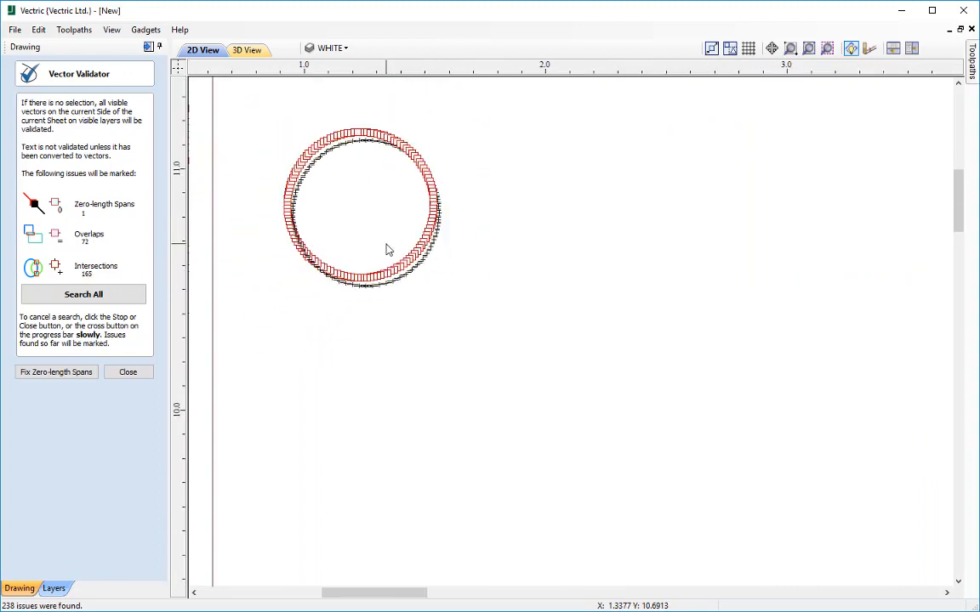
scroll(387, 250, down, 5)
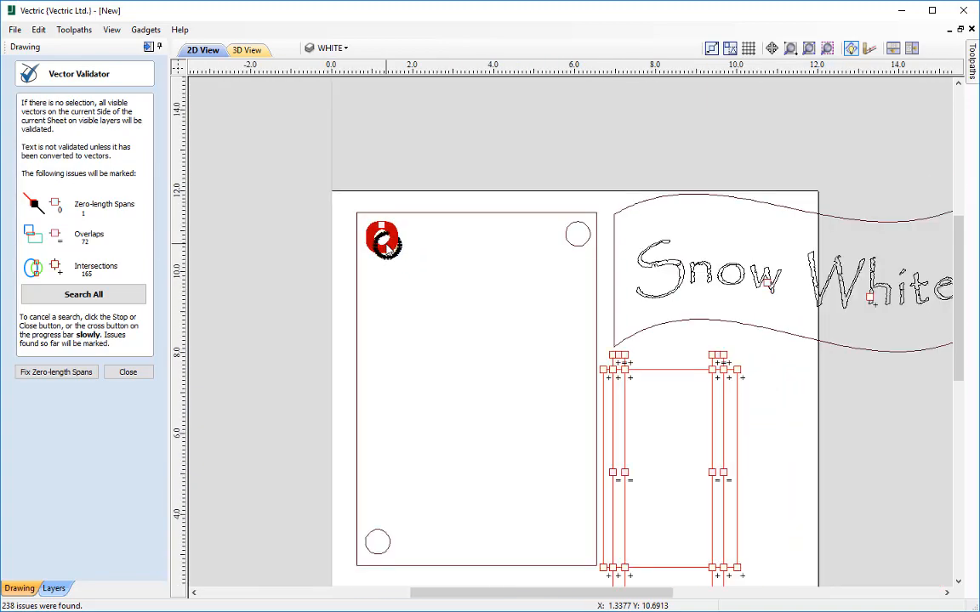
middle_drag(564, 422, 406, 280)
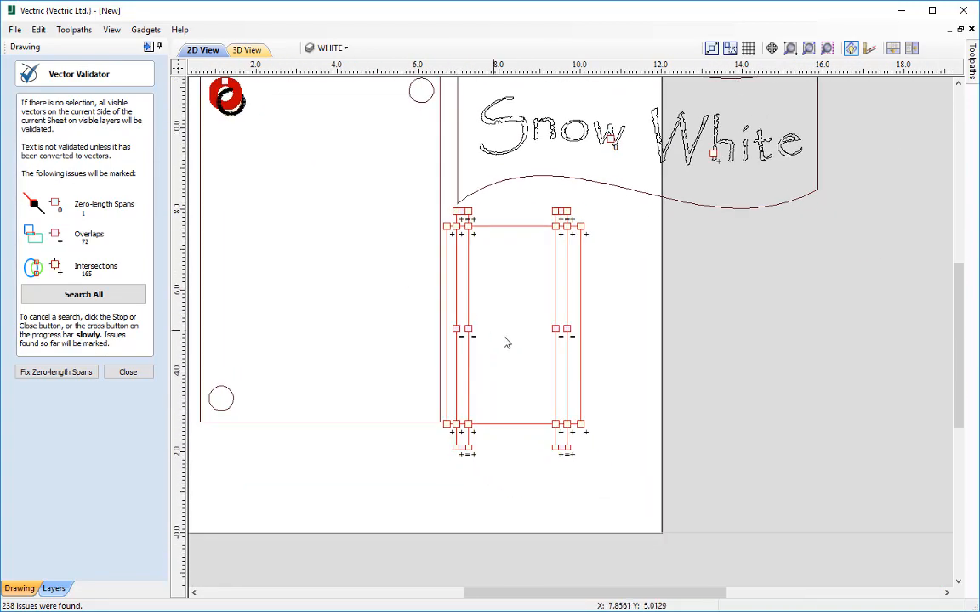
scroll(512, 350, up, 3)
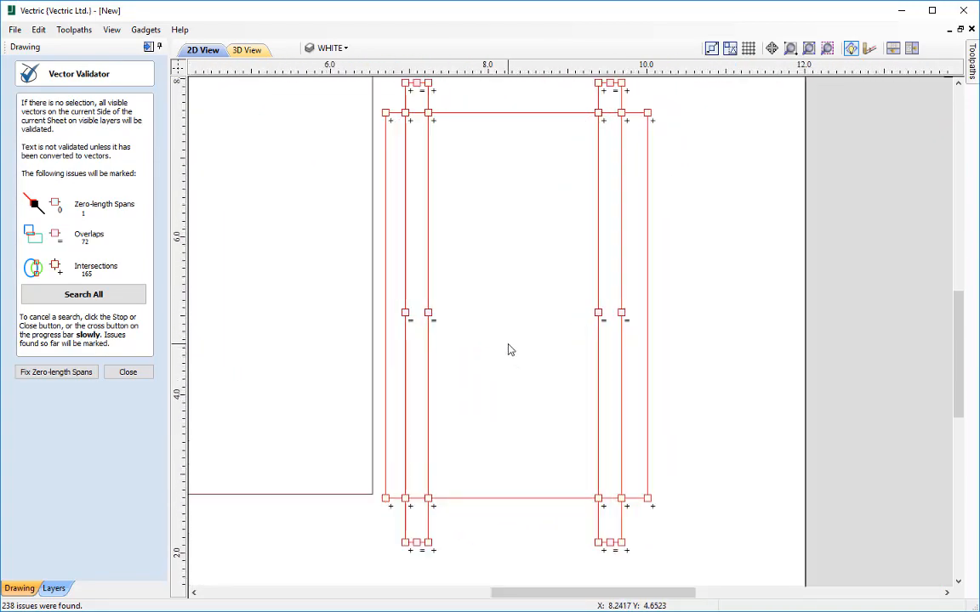
Step: Finish reviewing the marked issues on the red rectangles and close the Vector Validator
middle_drag(509, 349, 547, 376)
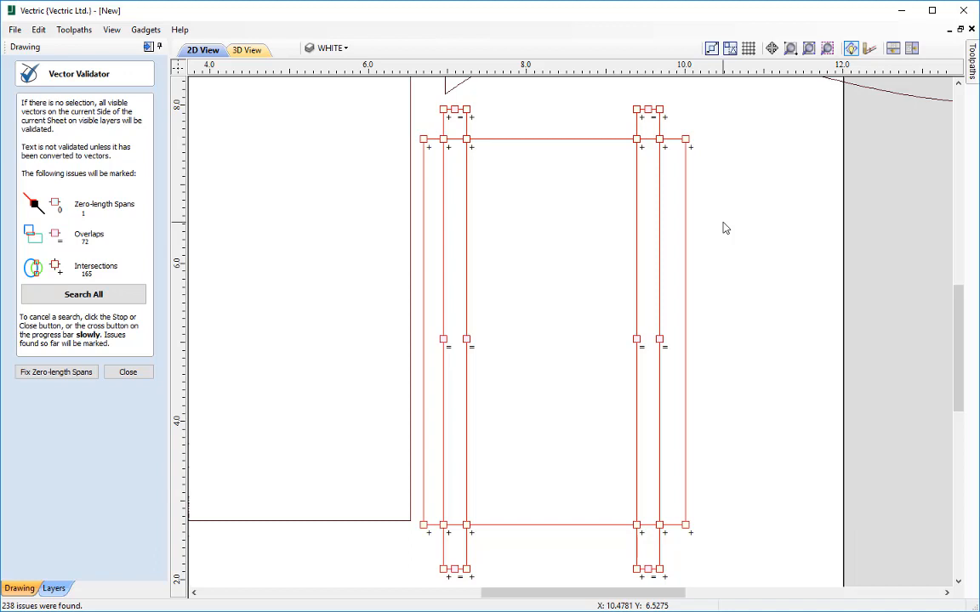
scroll(724, 228, down, 3)
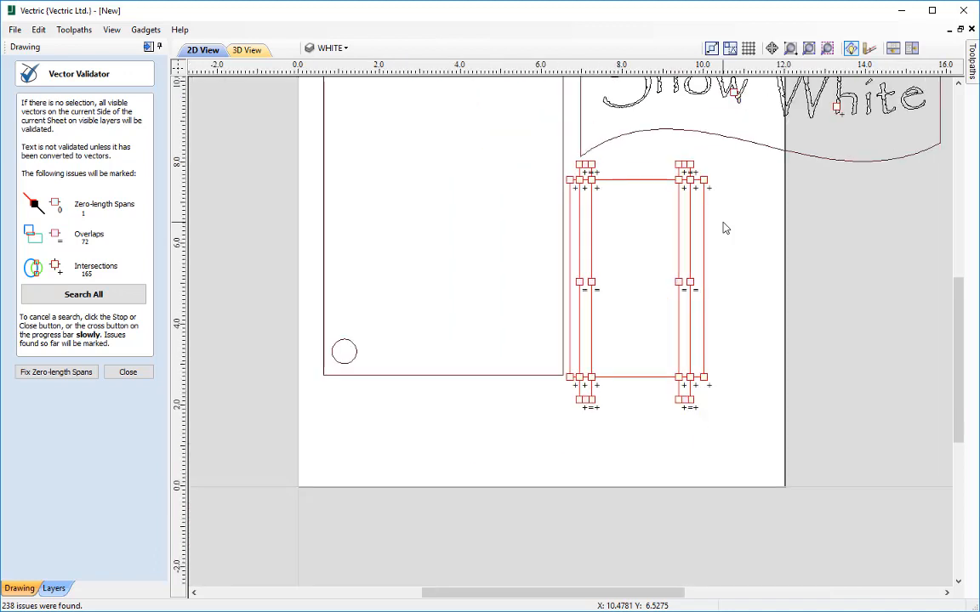
click(128, 372)
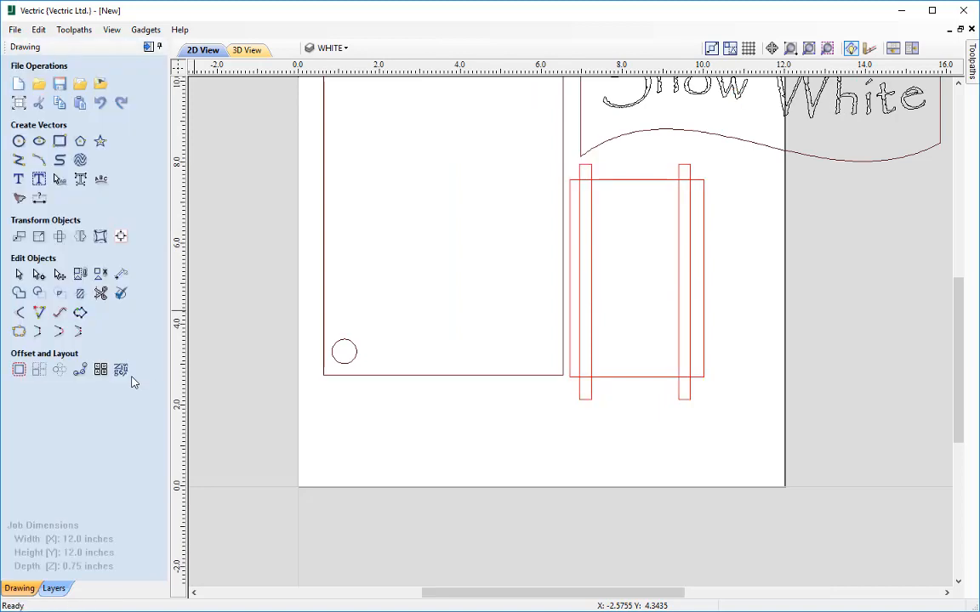
middle_drag(451, 234, 466, 358)
middle_drag(496, 400, 431, 366)
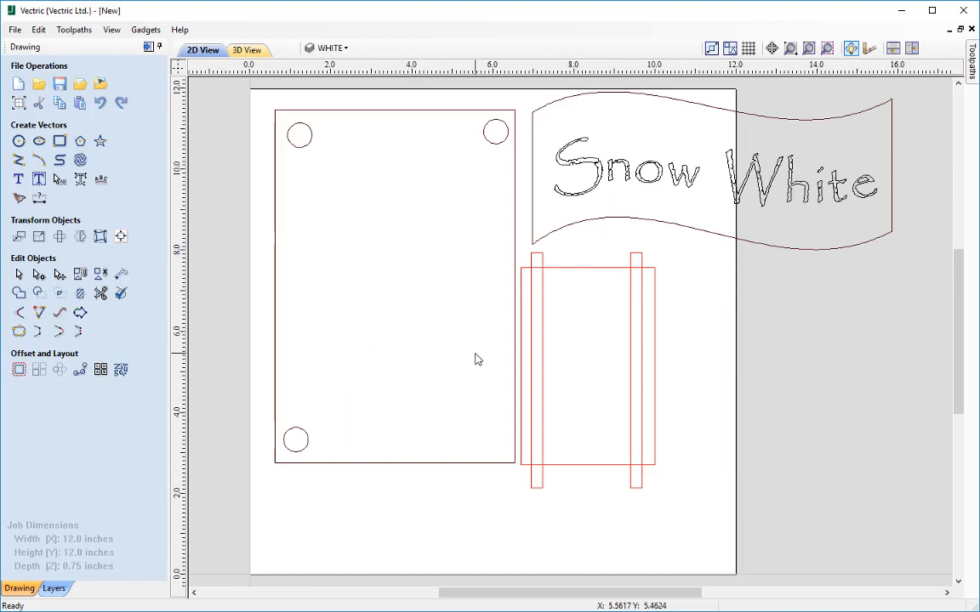
Step: Select the large red rectangle's edges individually and together, and compare with the big dark rectangle to check for unjoined lines
click(597, 464)
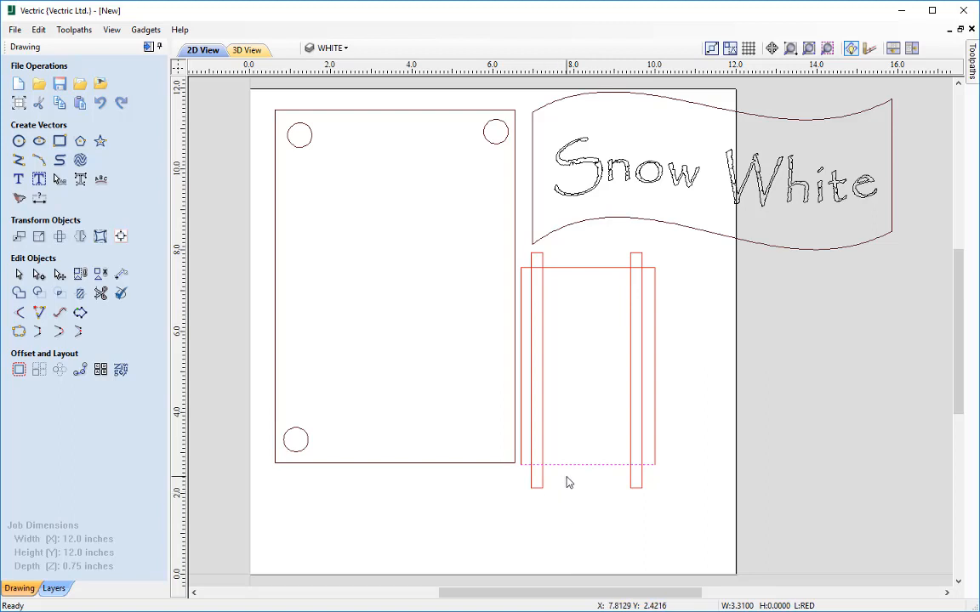
click(654, 456)
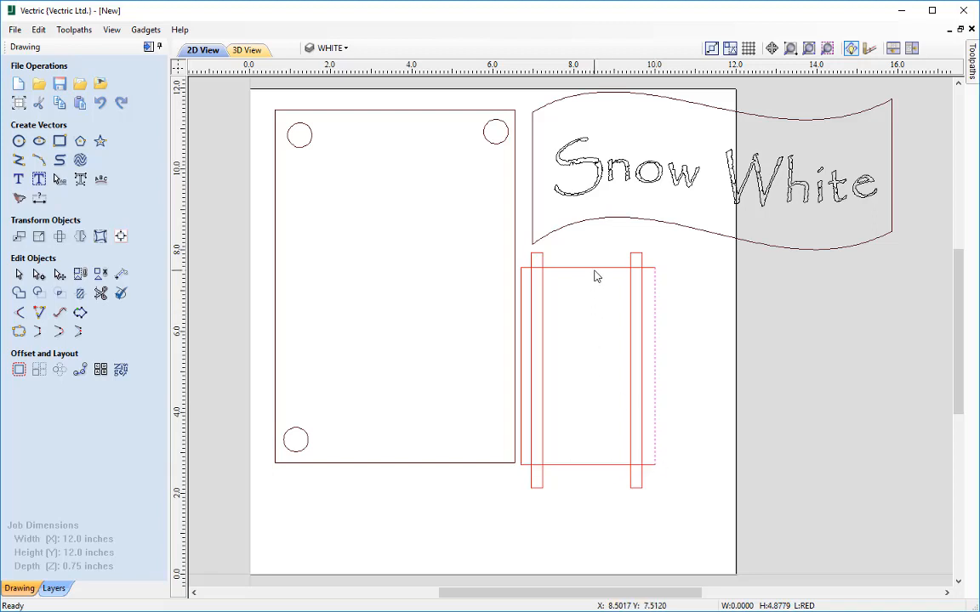
click(522, 307)
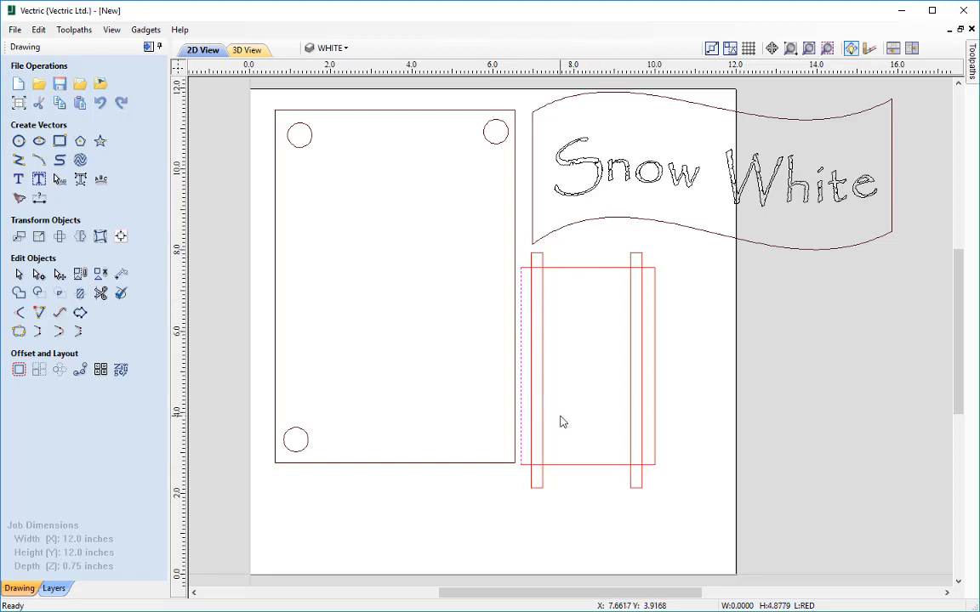
click(583, 394)
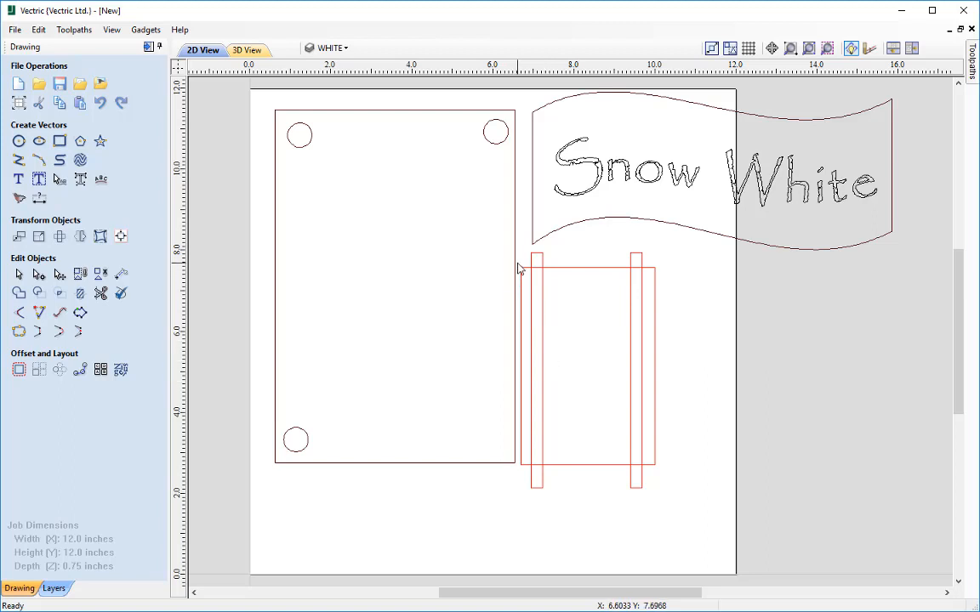
drag(519, 261, 667, 477)
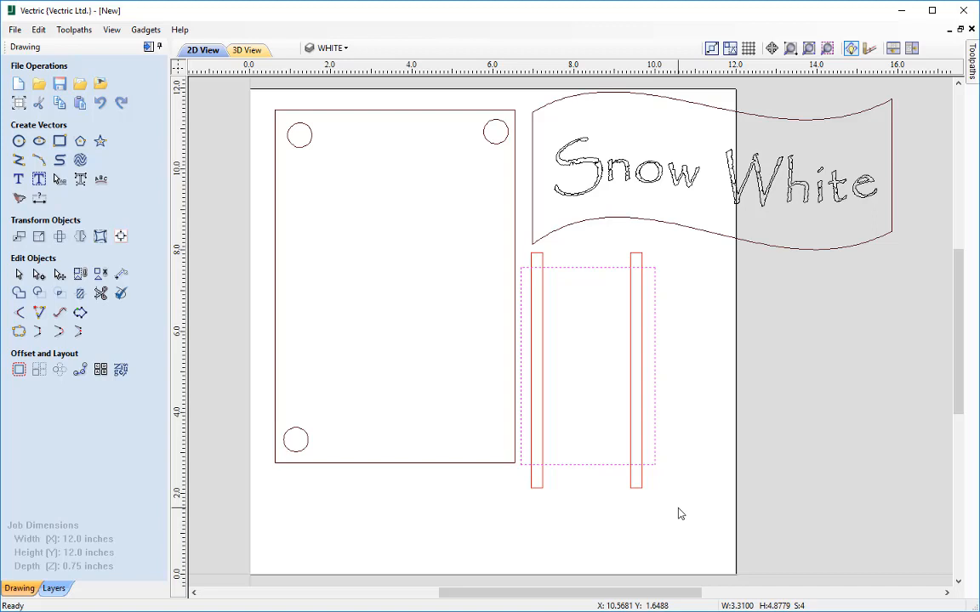
click(431, 464)
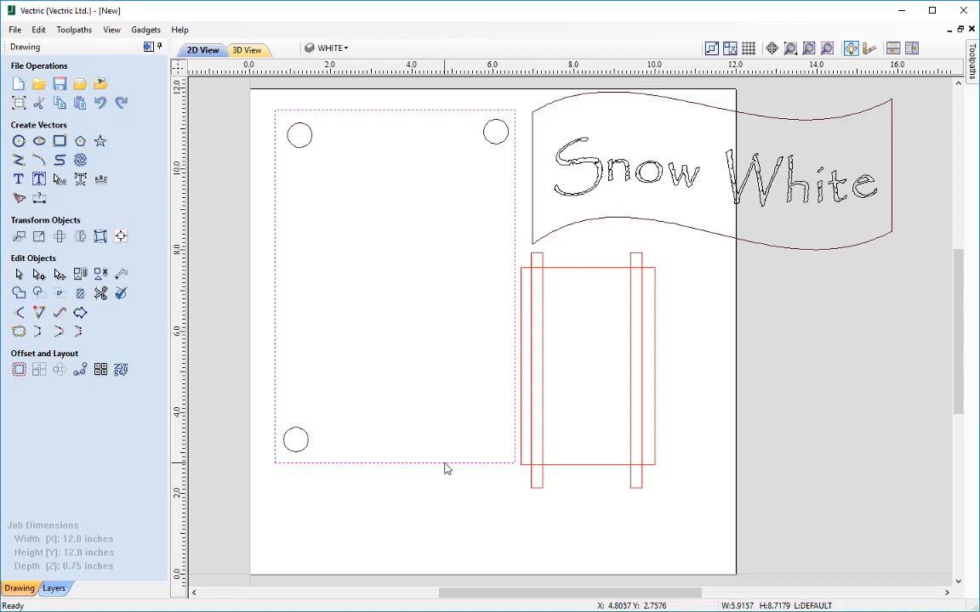
click(437, 344)
drag(514, 262, 658, 474)
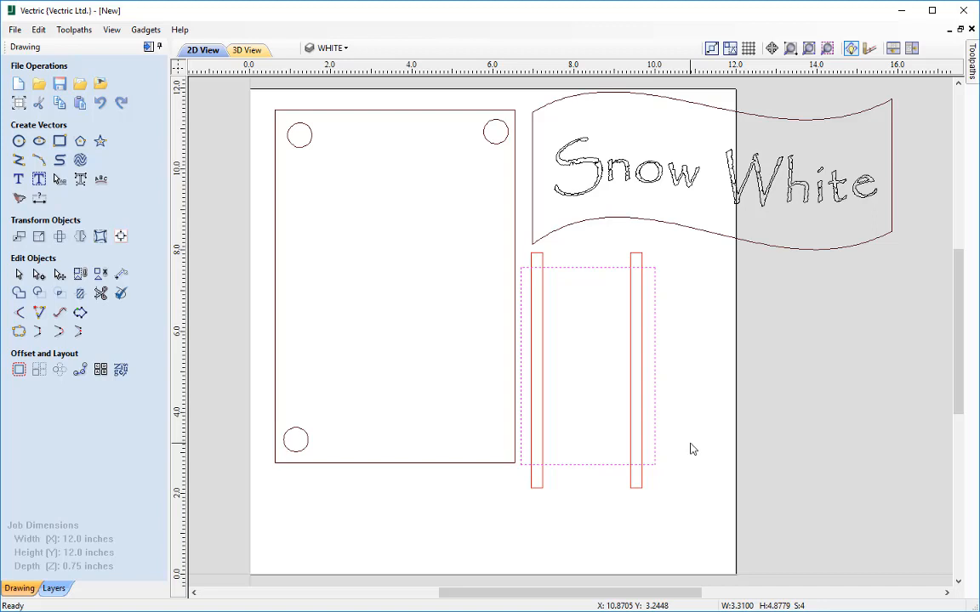
key(Escape)
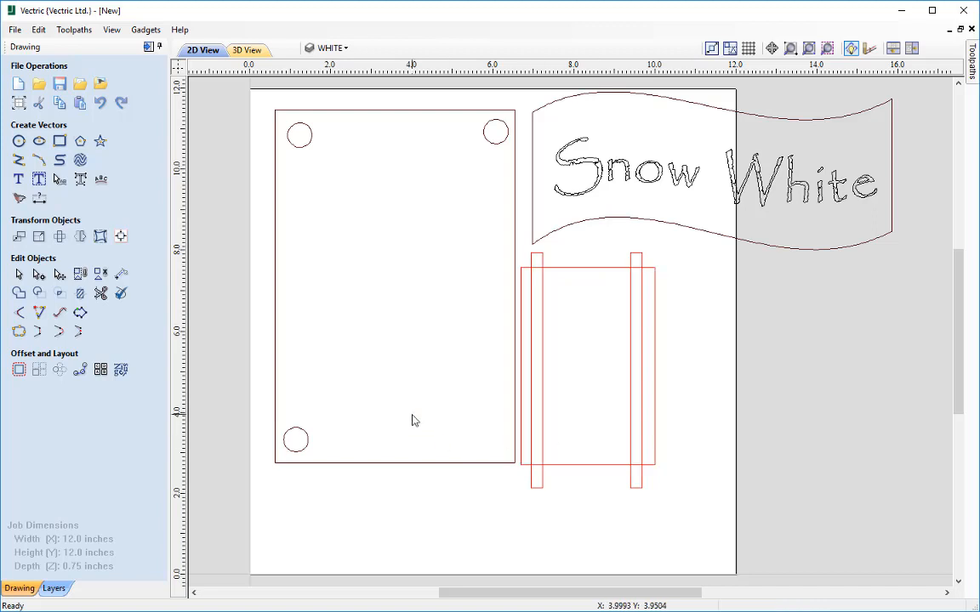
Step: Select the three circles in the big rectangle's corners and box-select the upper-left one to check it for stacked duplicates
click(308, 439)
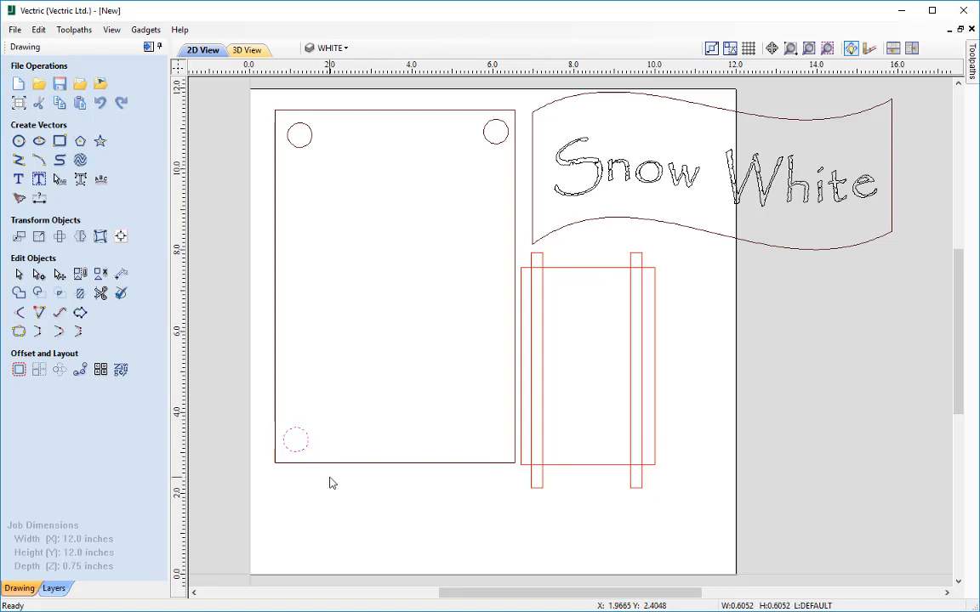
shift+click(310, 145)
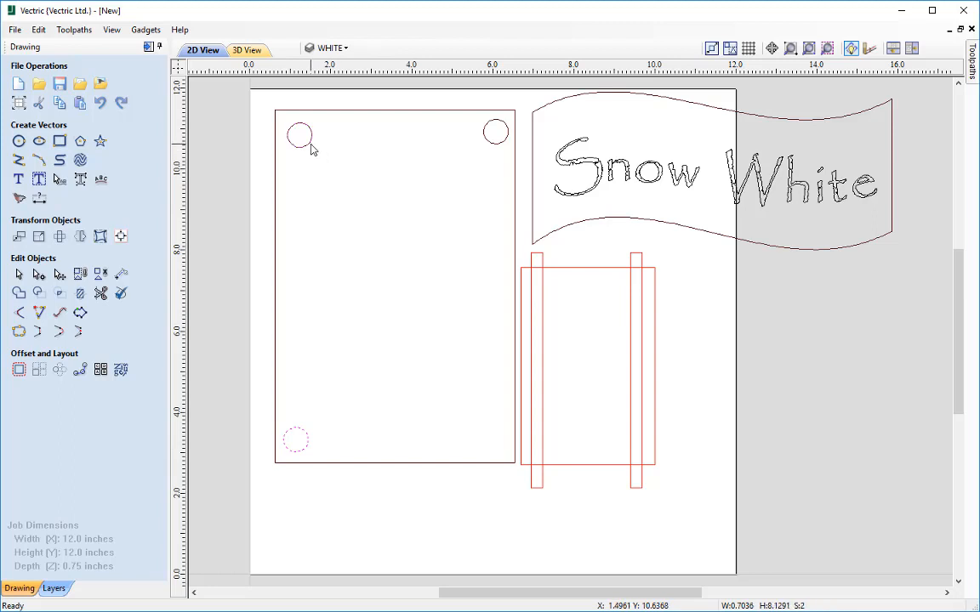
shift+click(499, 141)
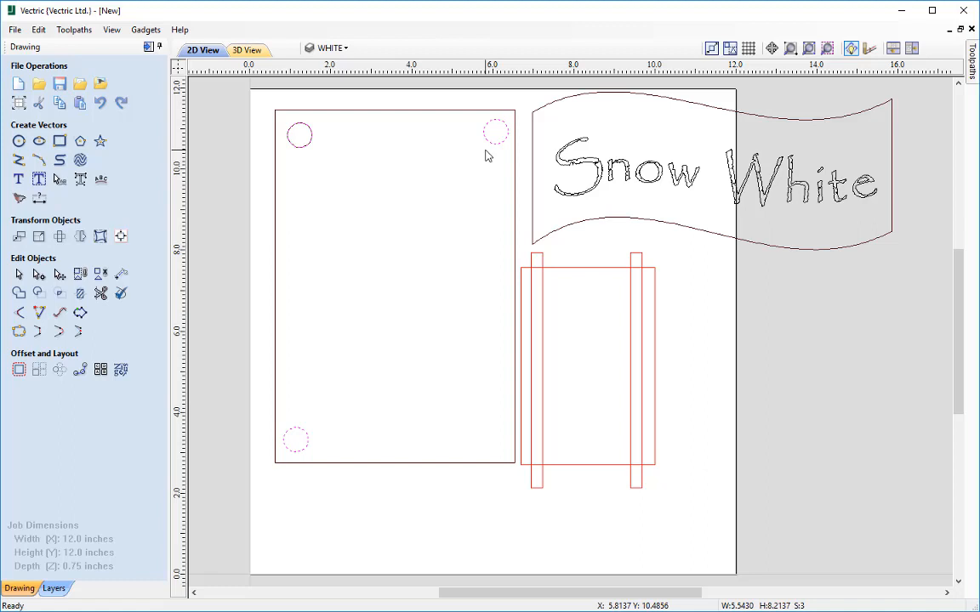
scroll(296, 130, up, 5)
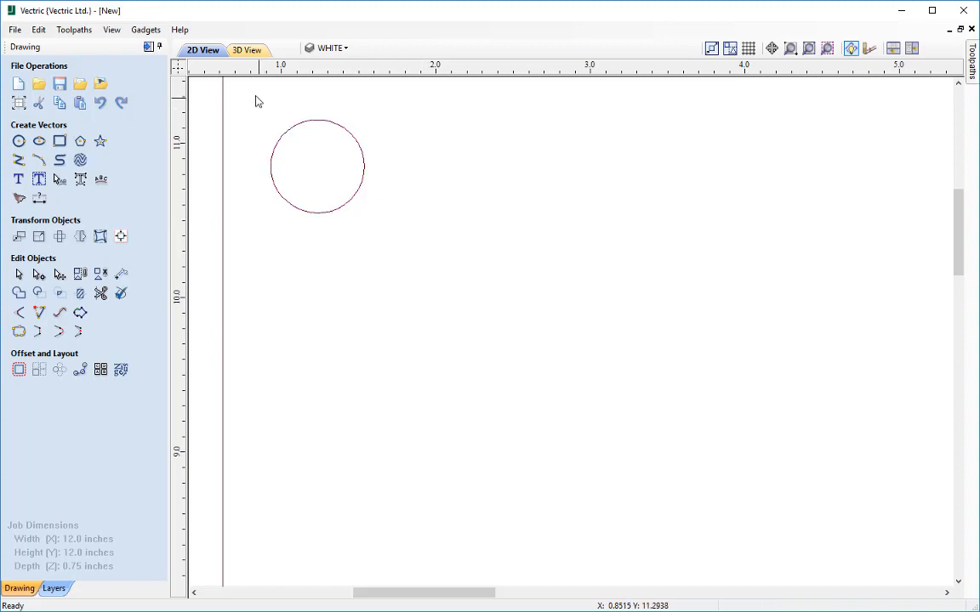
drag(252, 93, 405, 258)
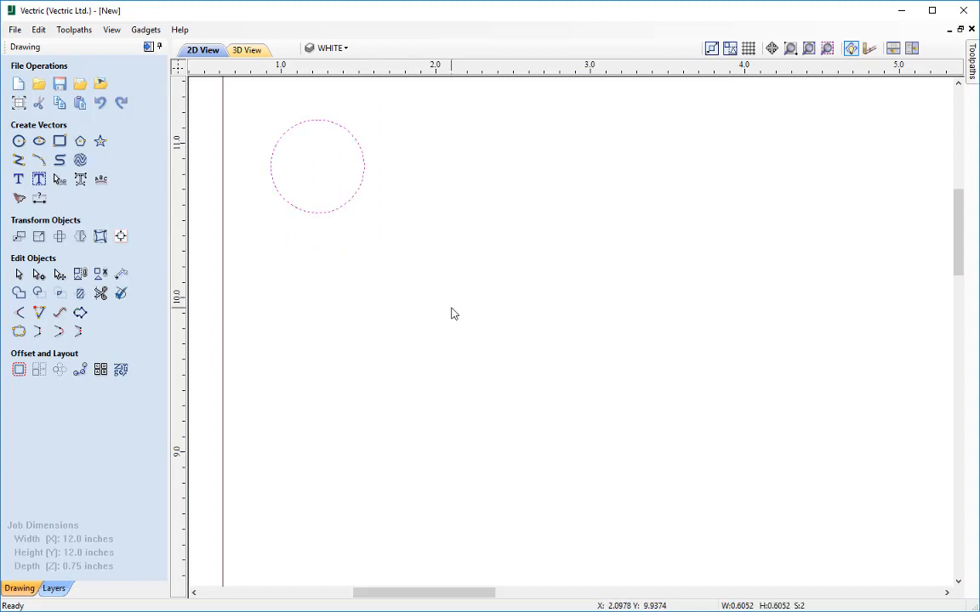
scroll(452, 314, down, 3)
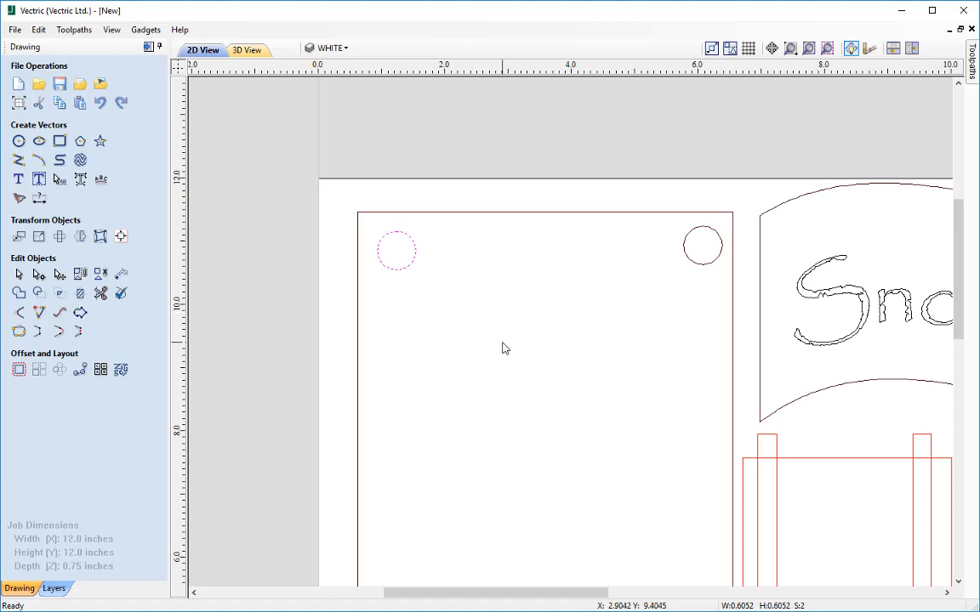
scroll(477, 309, down, 3)
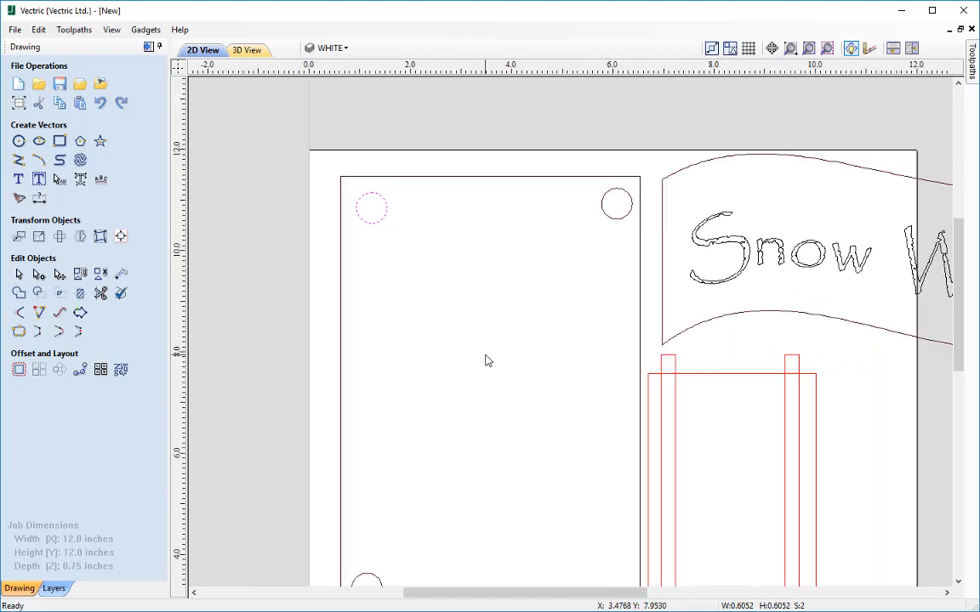
scroll(466, 351, down, 2)
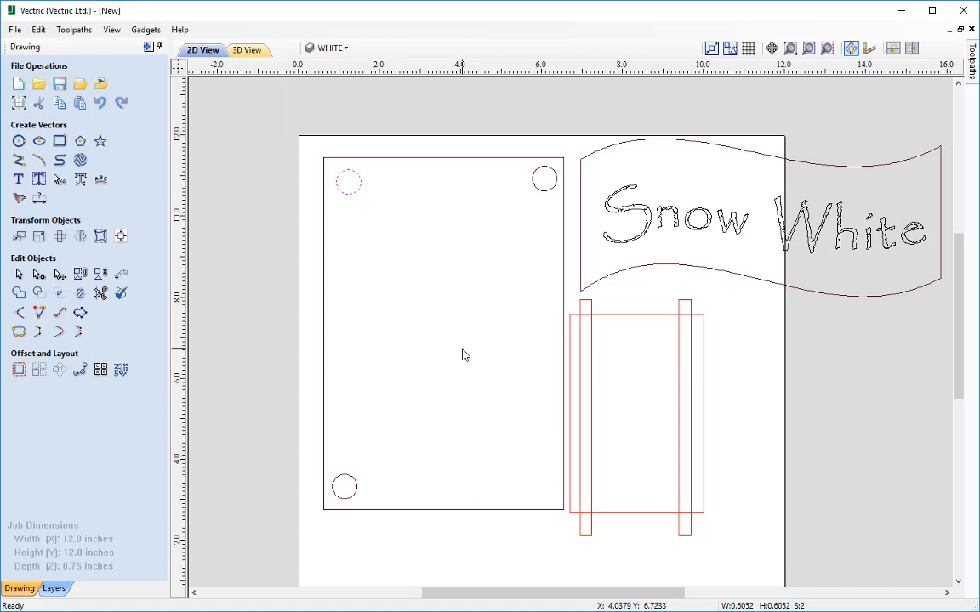
Step: Select all duplicate vectors in the job and move them to a new layer named Duplicates
click(39, 30)
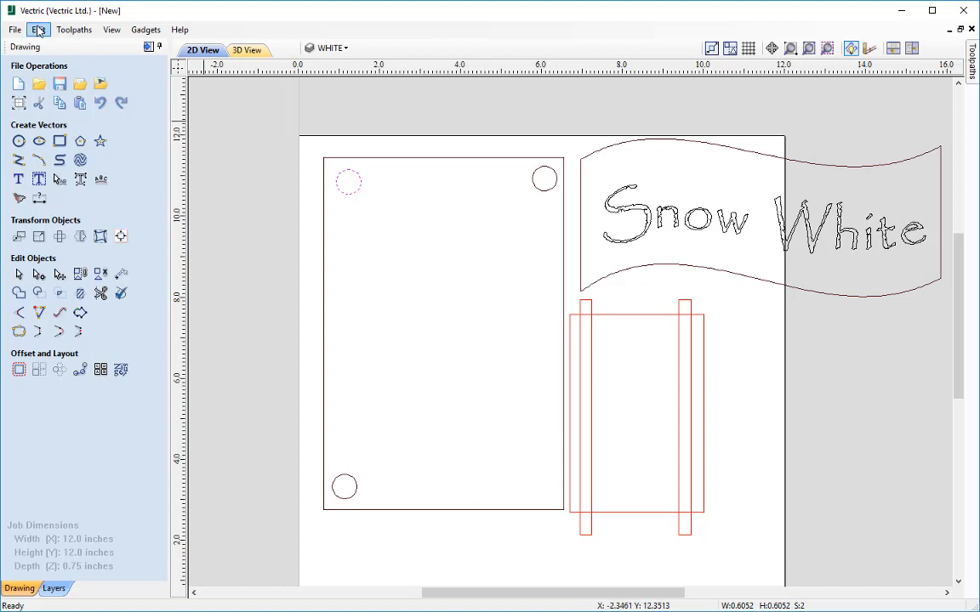
mouse_move(162, 138)
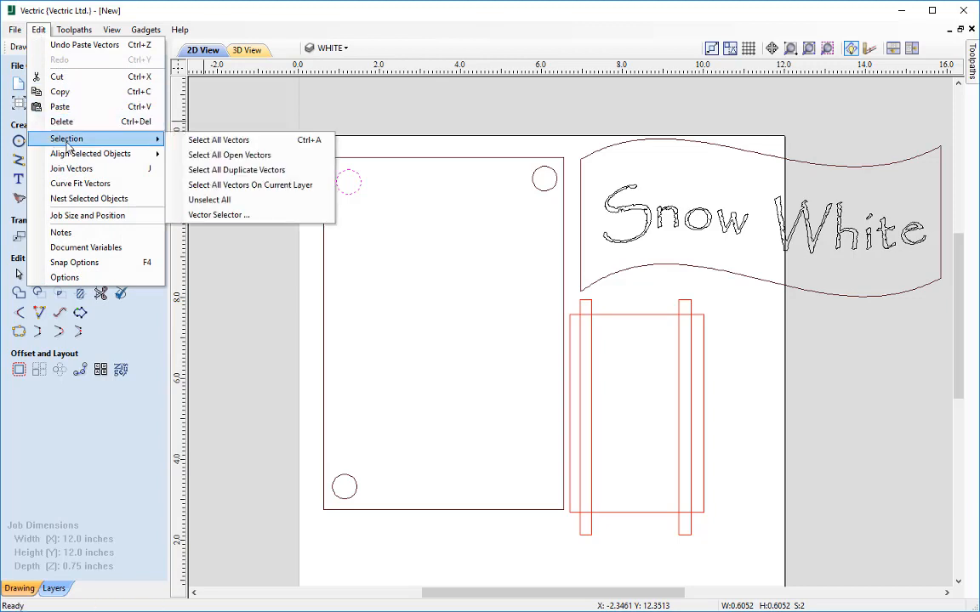
click(245, 170)
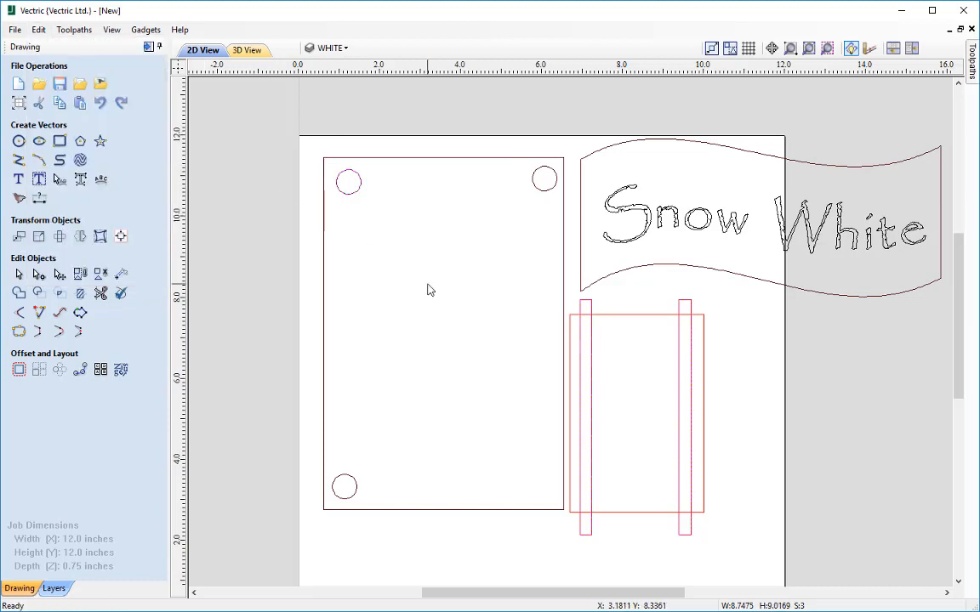
right_click(355, 196)
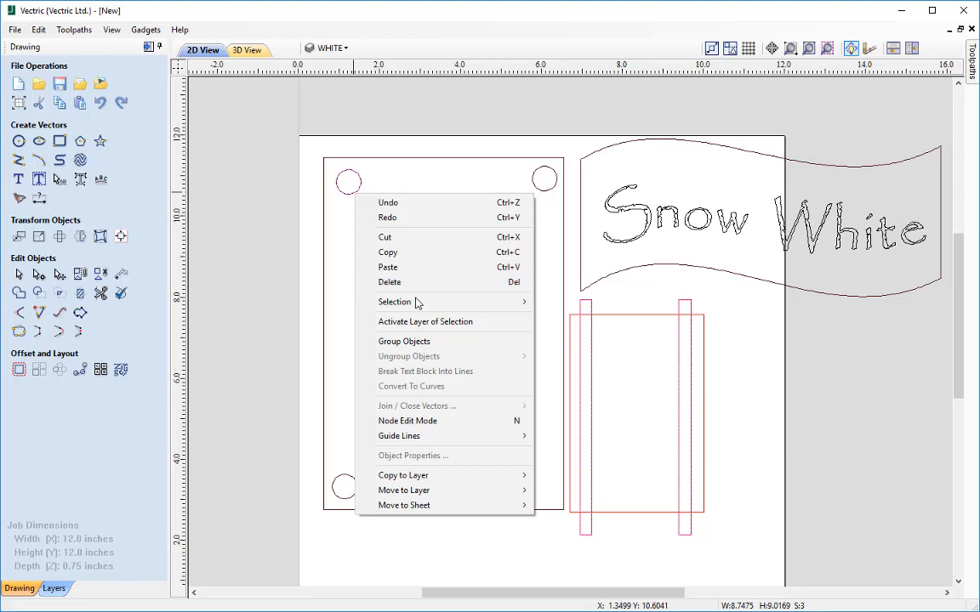
mouse_move(442, 499)
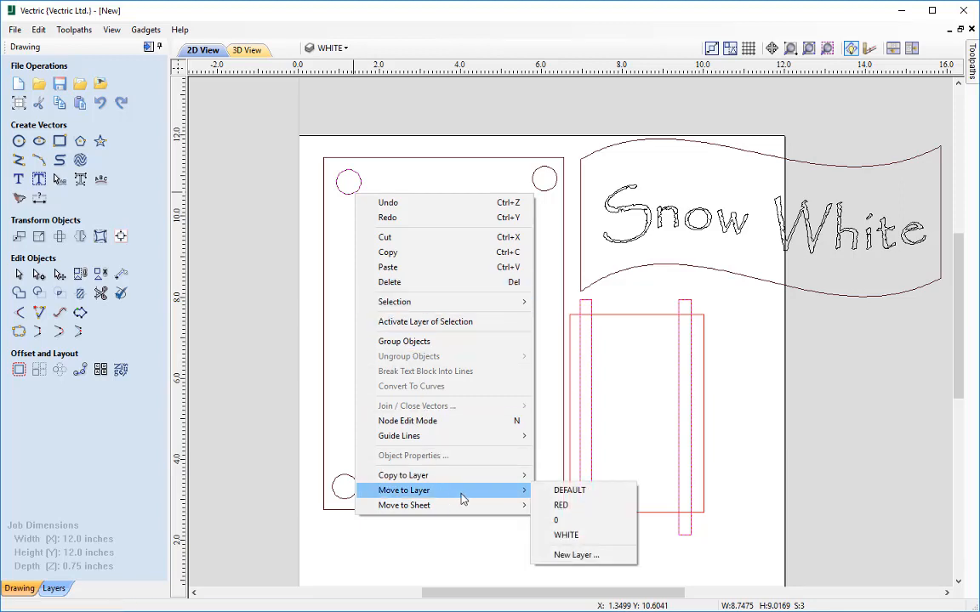
click(581, 557)
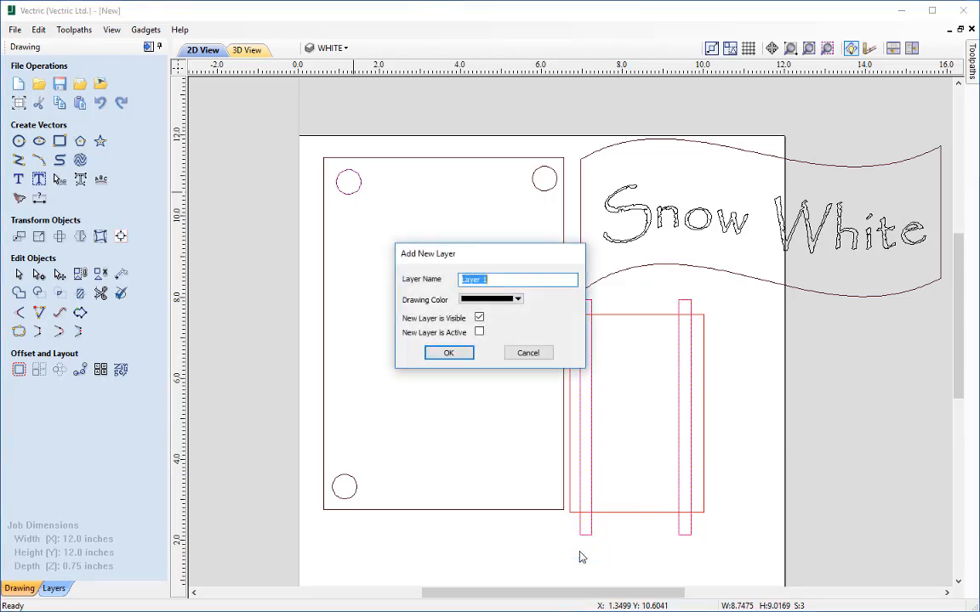
text(Duplicates)
click(461, 352)
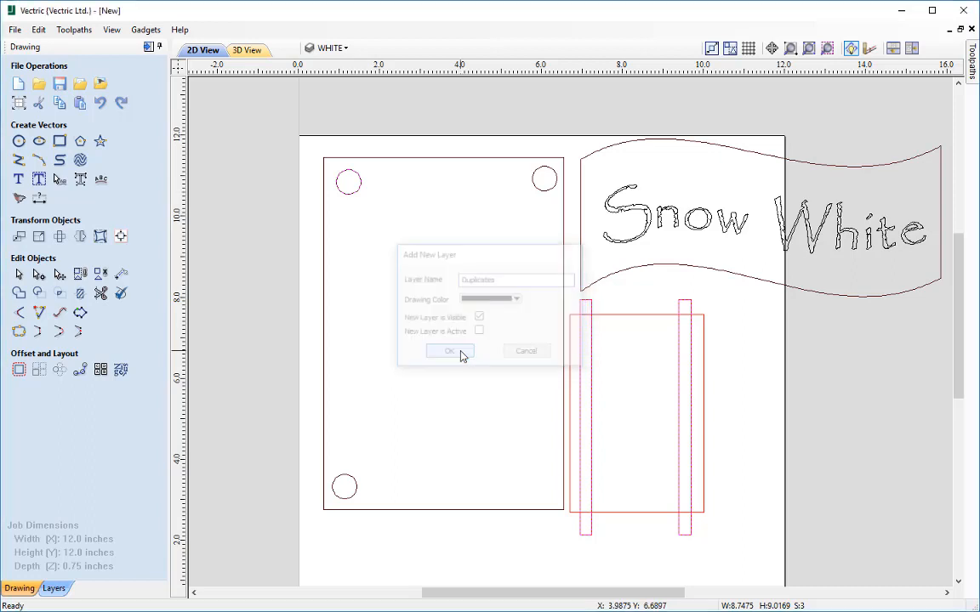
Step: Hide the DEFAULT, RED, 0 and WHITE layers so that only the Duplicates layer is shown, and clear the selection
click(343, 53)
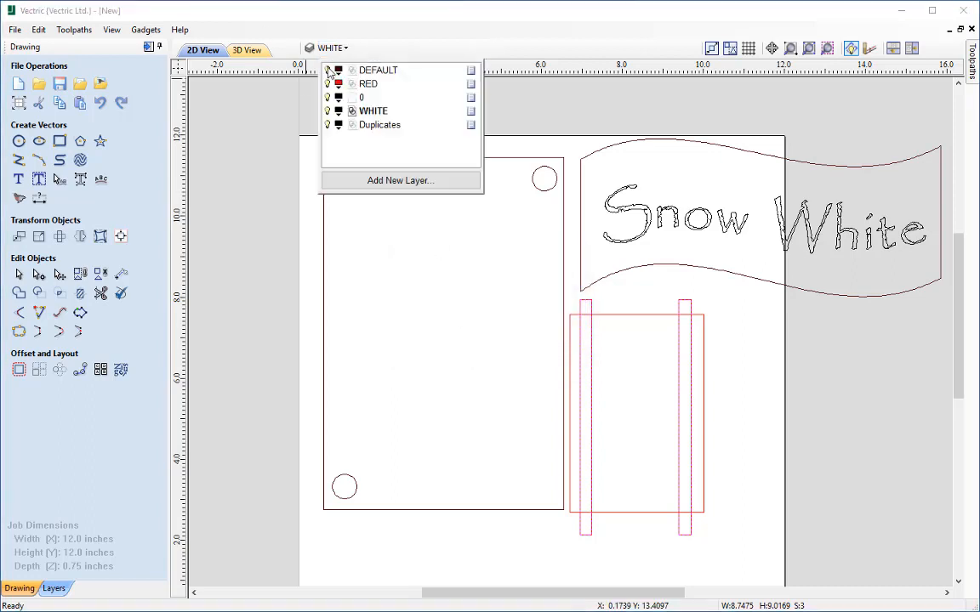
click(327, 70)
click(328, 84)
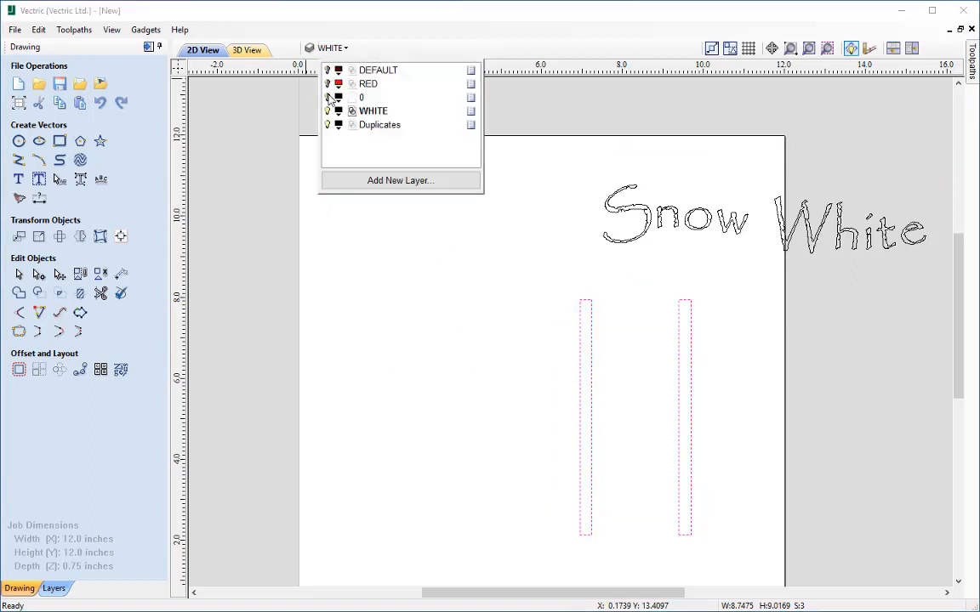
click(327, 97)
click(328, 110)
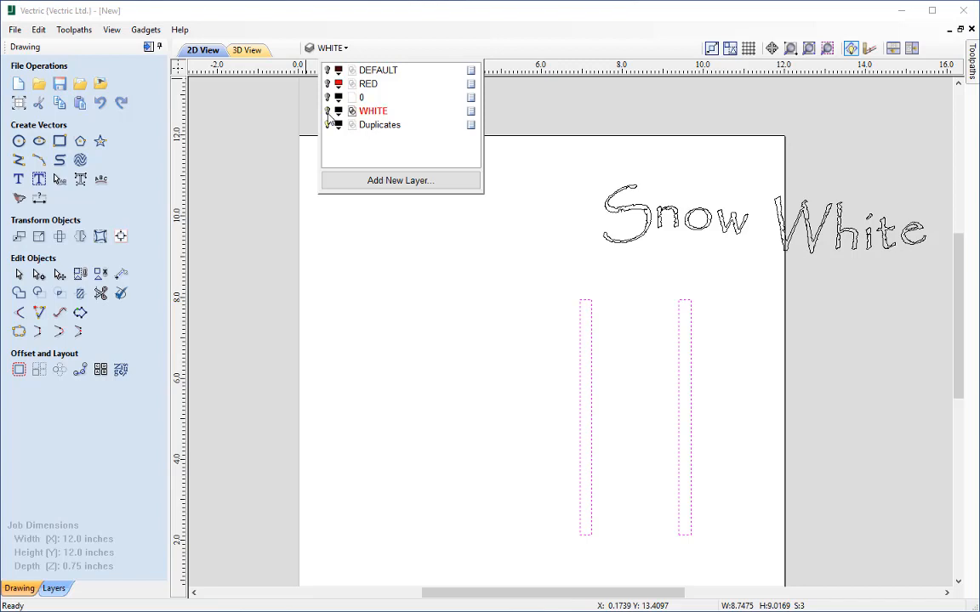
click(560, 208)
scroll(557, 208, down, 2)
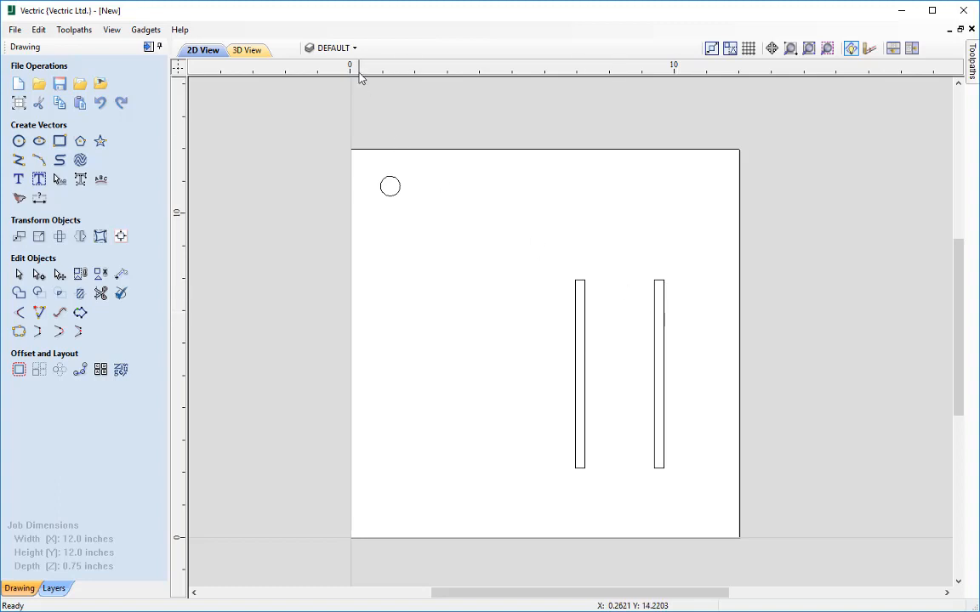
Step: Delete the Duplicates layer together with all the vector data it contains
click(351, 50)
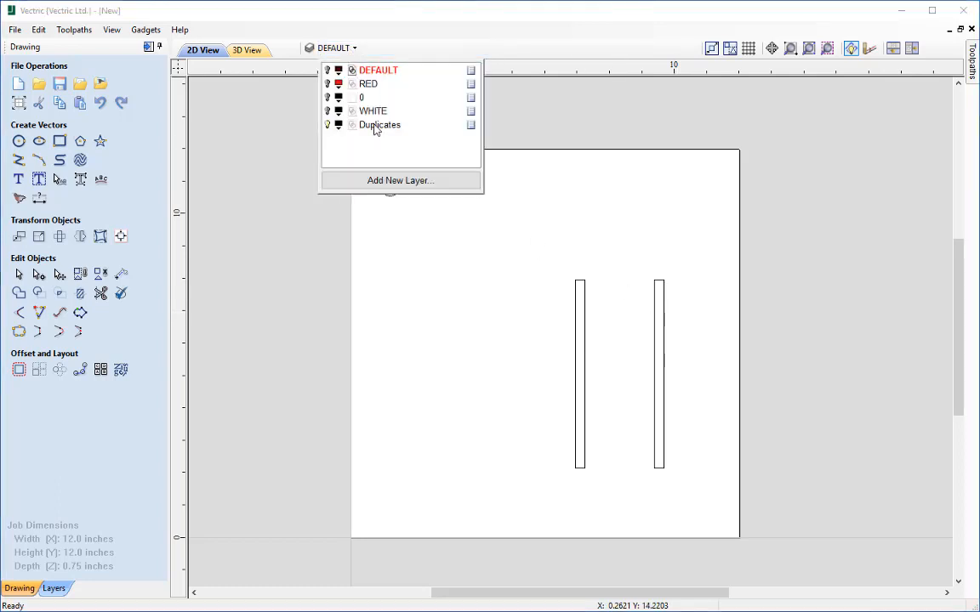
right_click(375, 128)
click(367, 128)
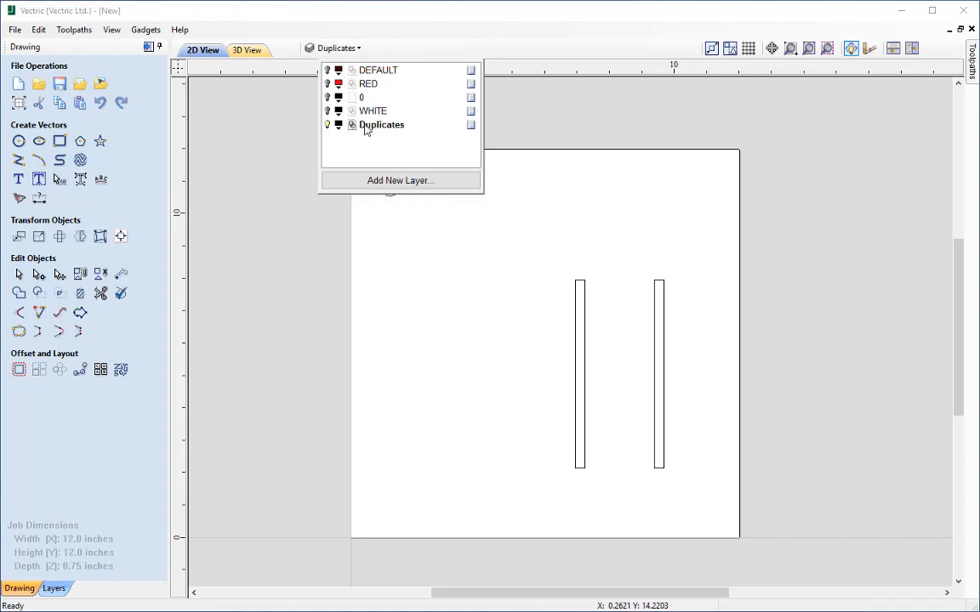
click(420, 228)
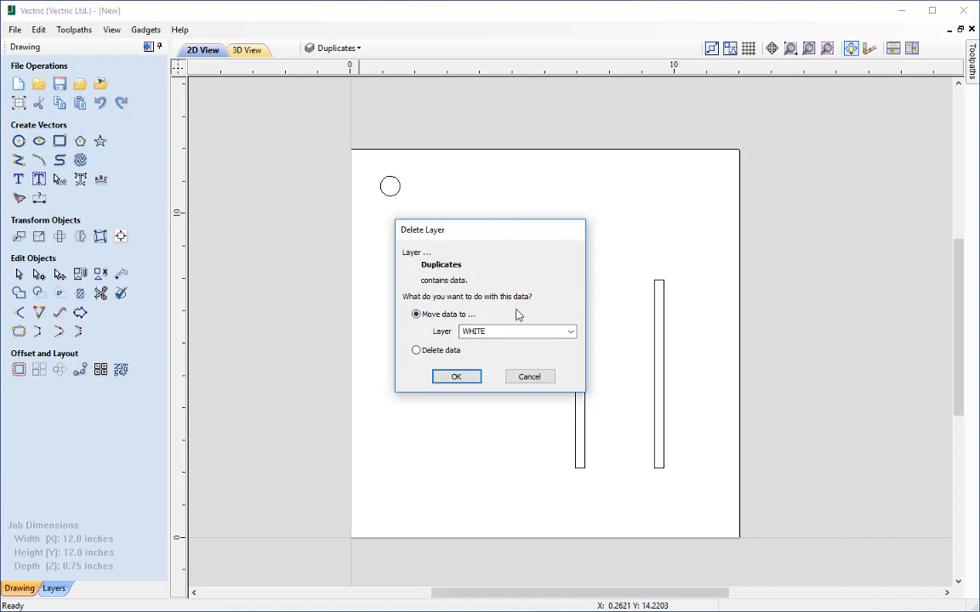
click(416, 351)
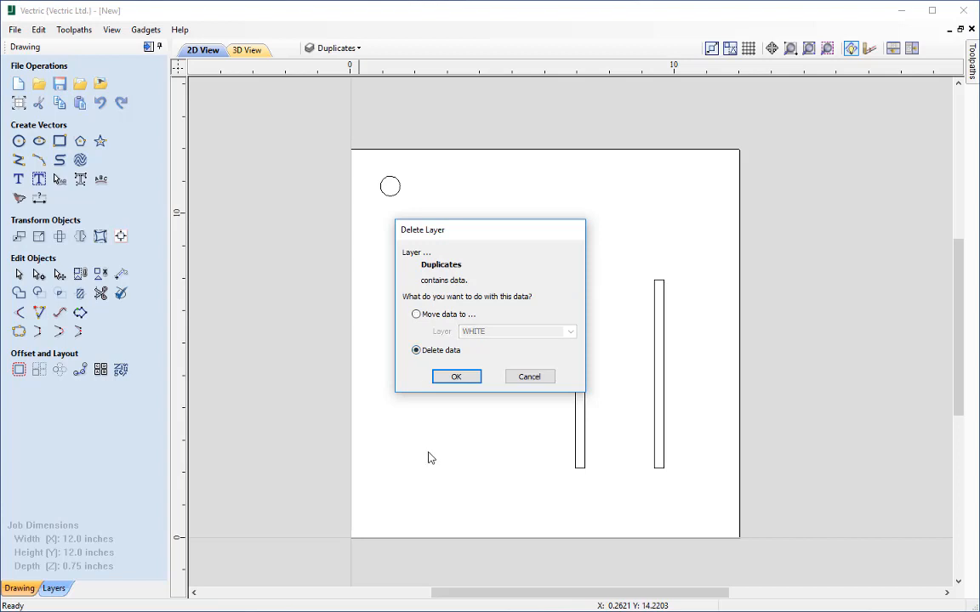
click(455, 376)
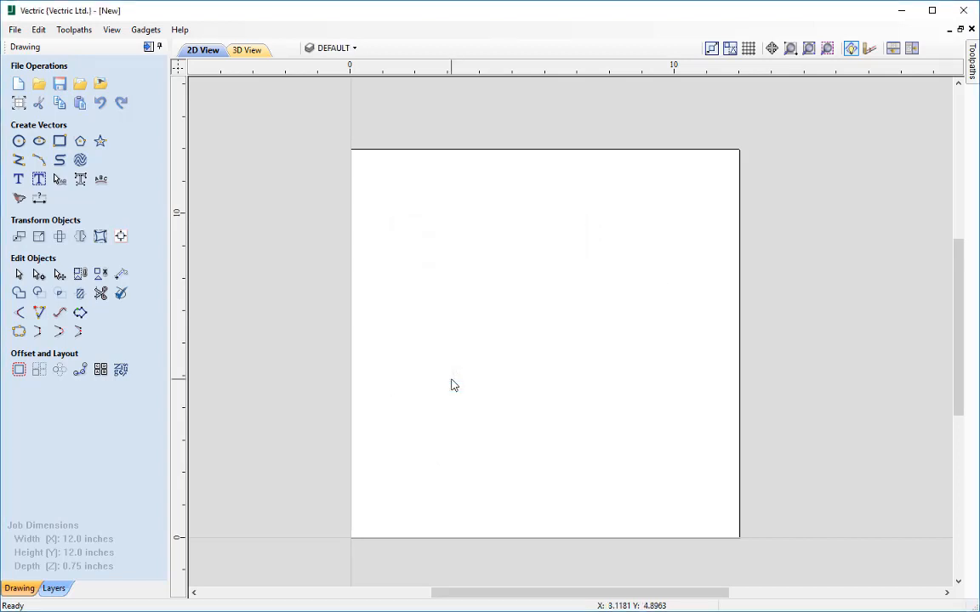
Step: Make the DEFAULT, RED, 0 and WHITE layers visible again
click(308, 49)
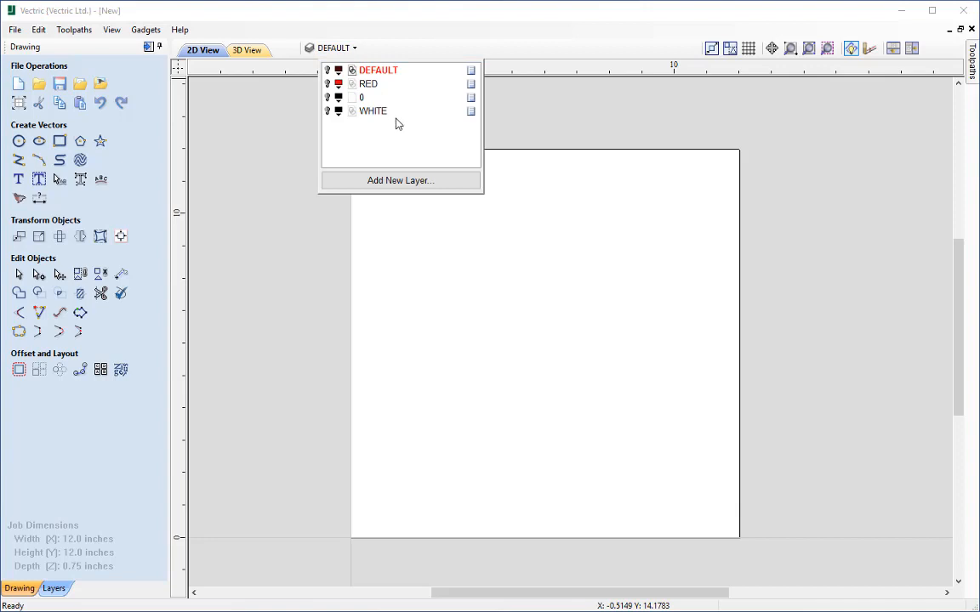
click(328, 70)
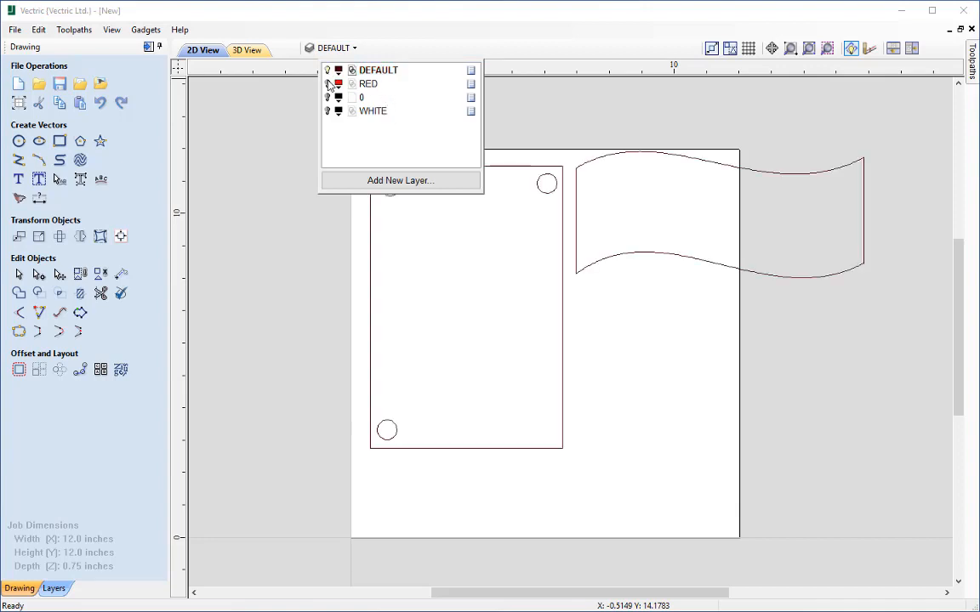
click(327, 84)
click(327, 98)
click(327, 112)
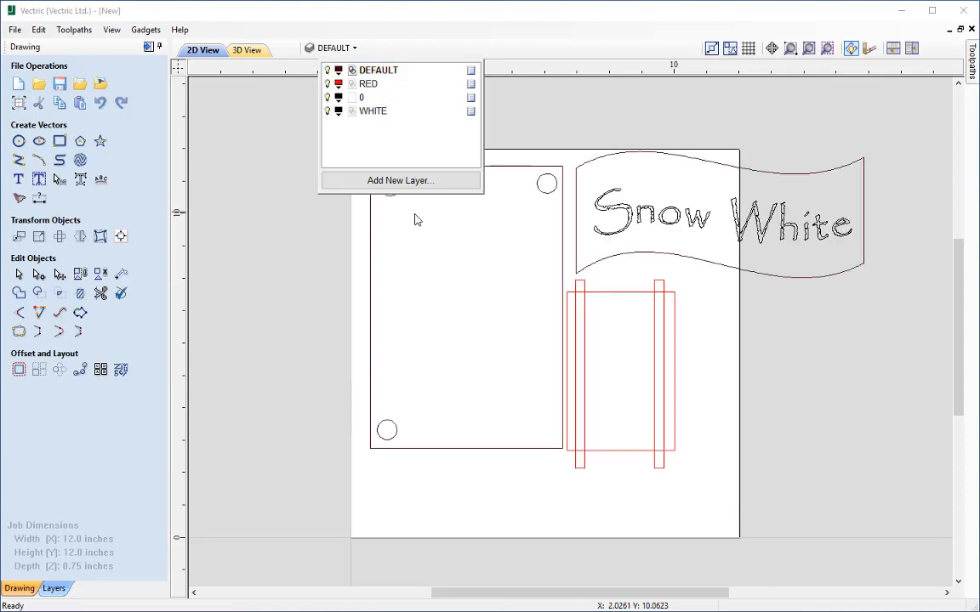
click(313, 222)
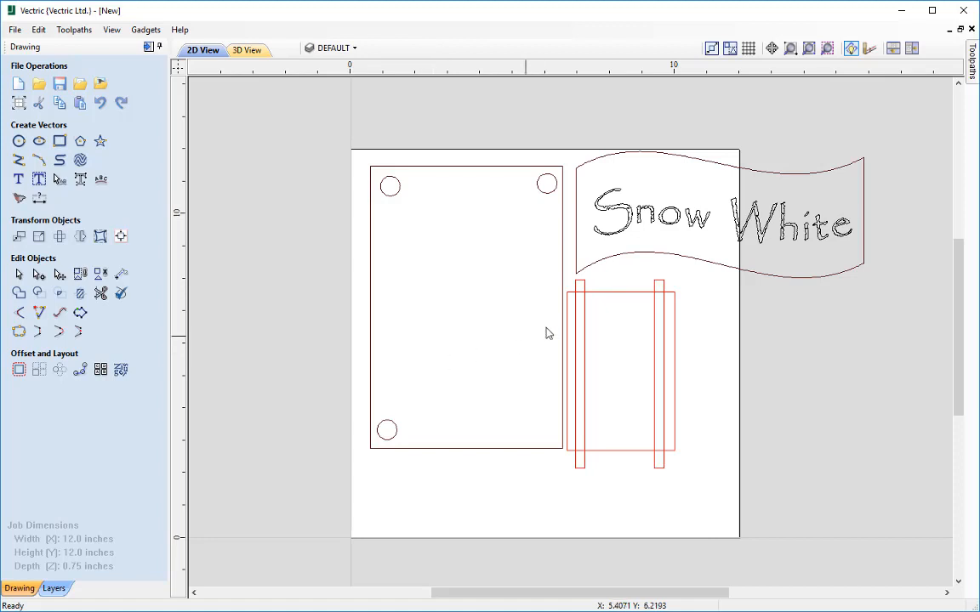
Step: Join the four separate lines of the large red rectangle into one closed vector and check it by selecting it
click(615, 293)
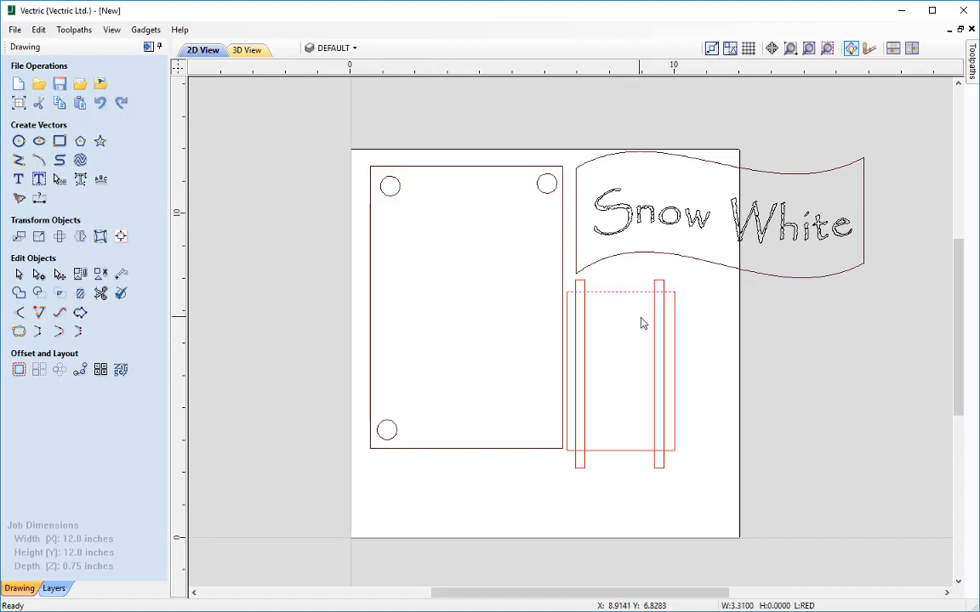
click(677, 366)
click(636, 451)
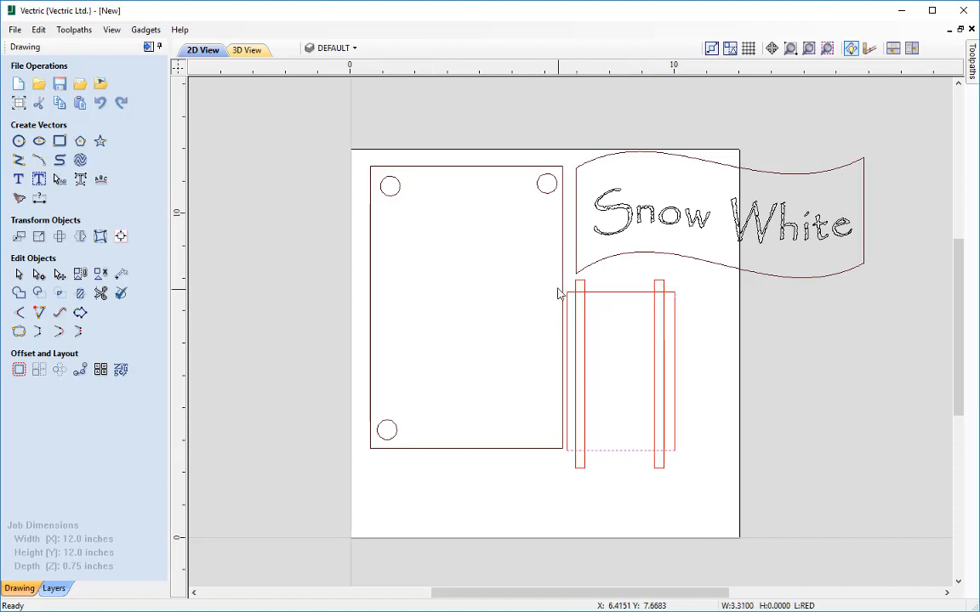
drag(561, 286, 704, 464)
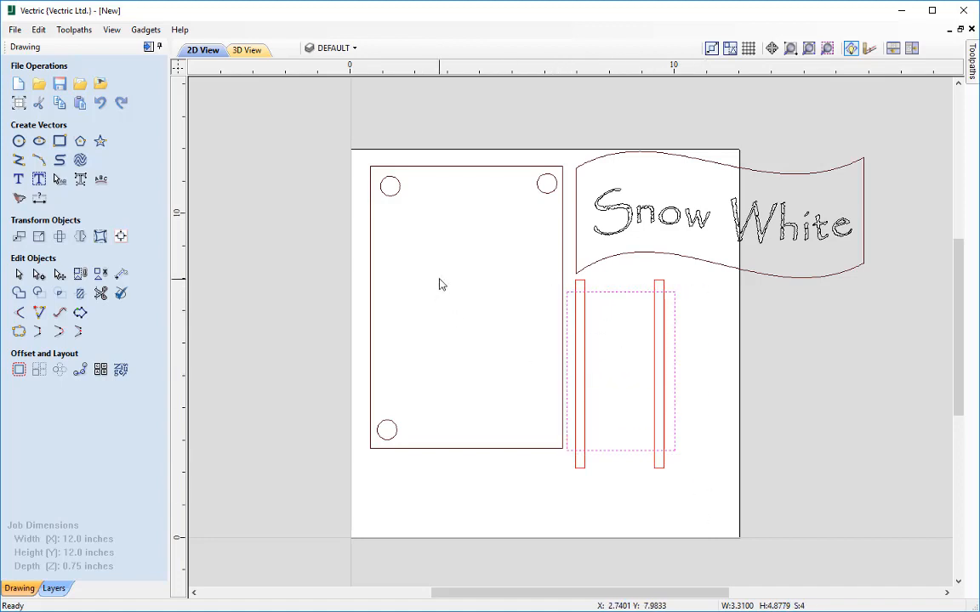
click(19, 332)
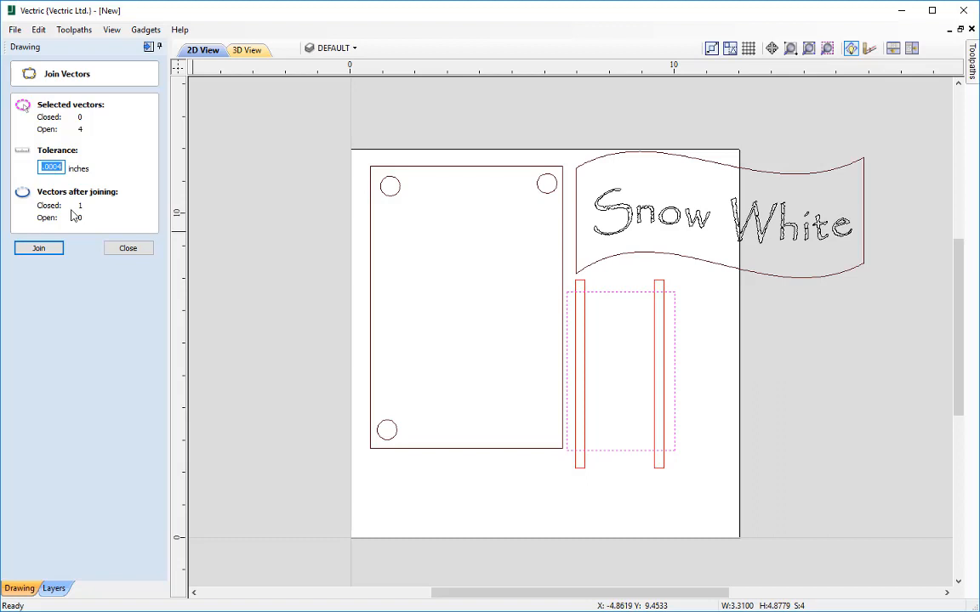
click(39, 250)
click(128, 249)
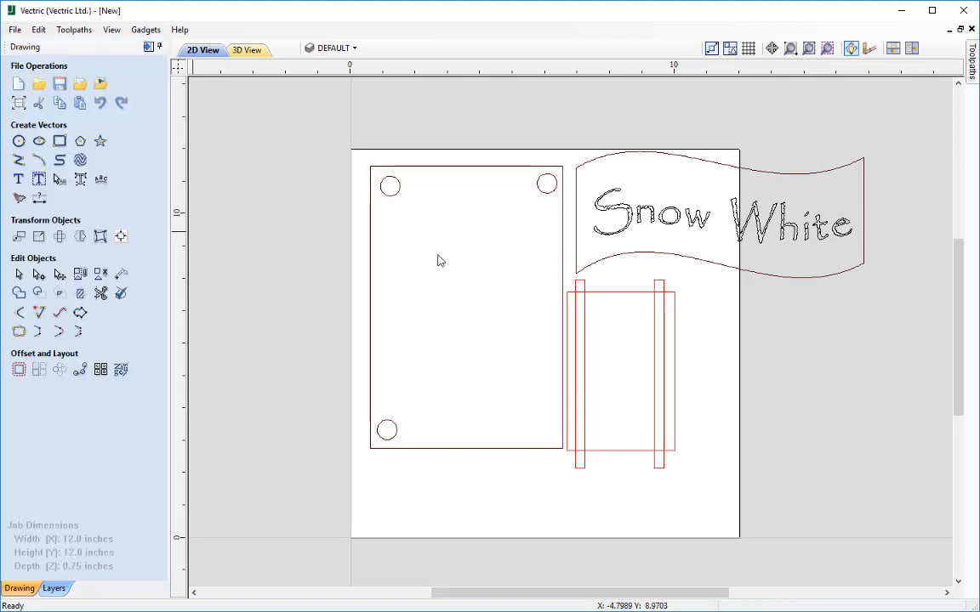
click(624, 293)
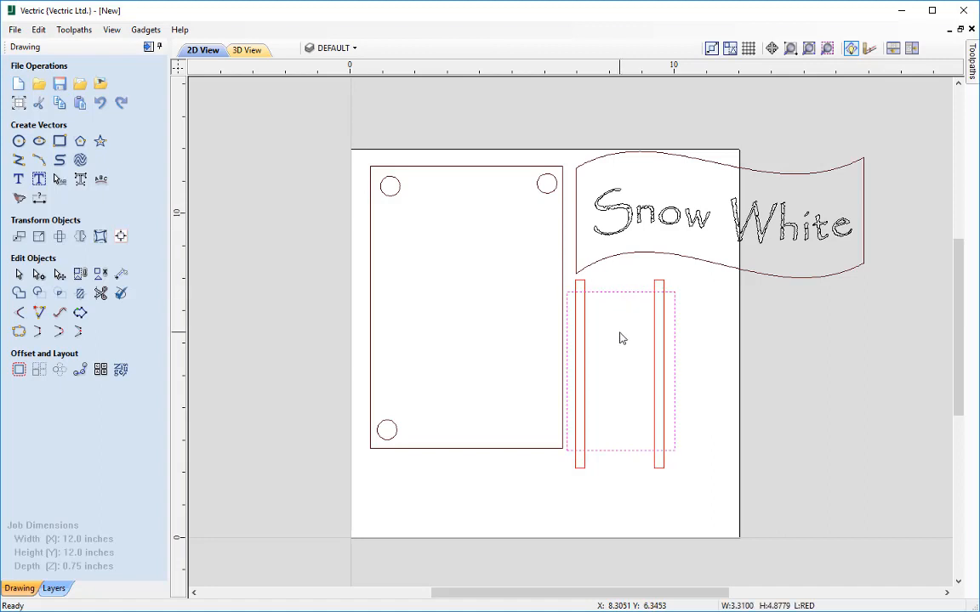
click(621, 339)
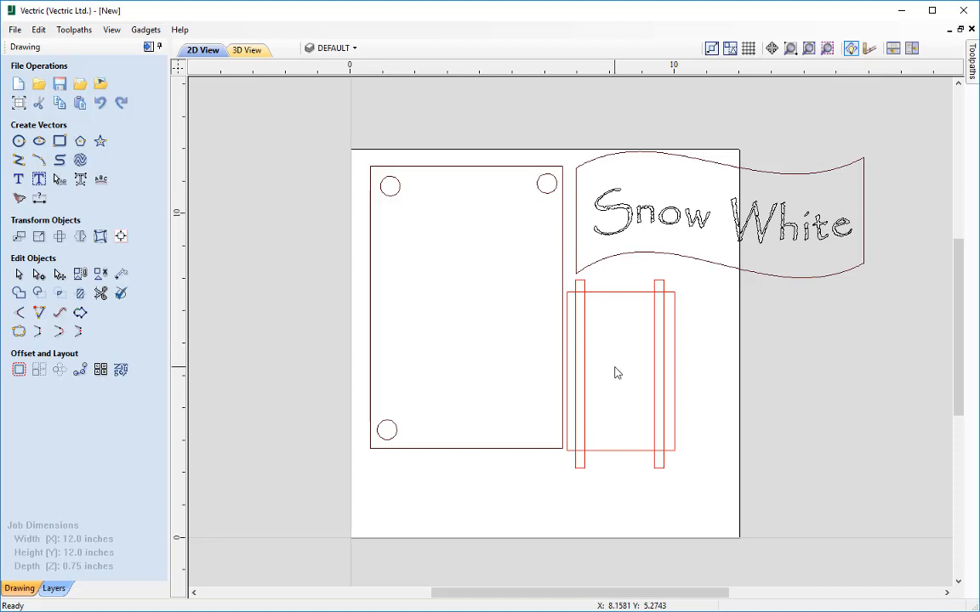
Step: Search all visible vectors for issues with Vector Validator and fix the zero-length spans
click(121, 295)
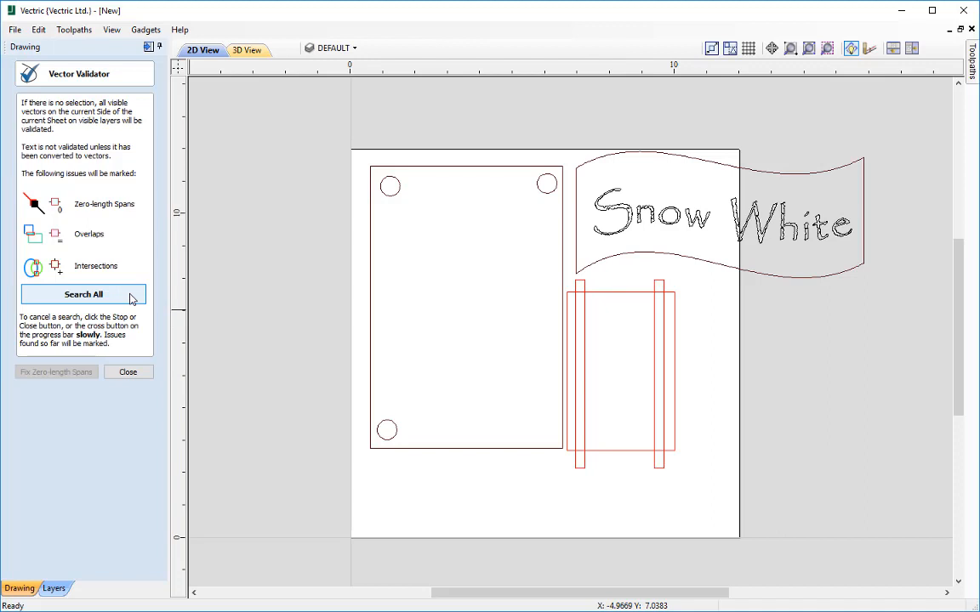
click(132, 297)
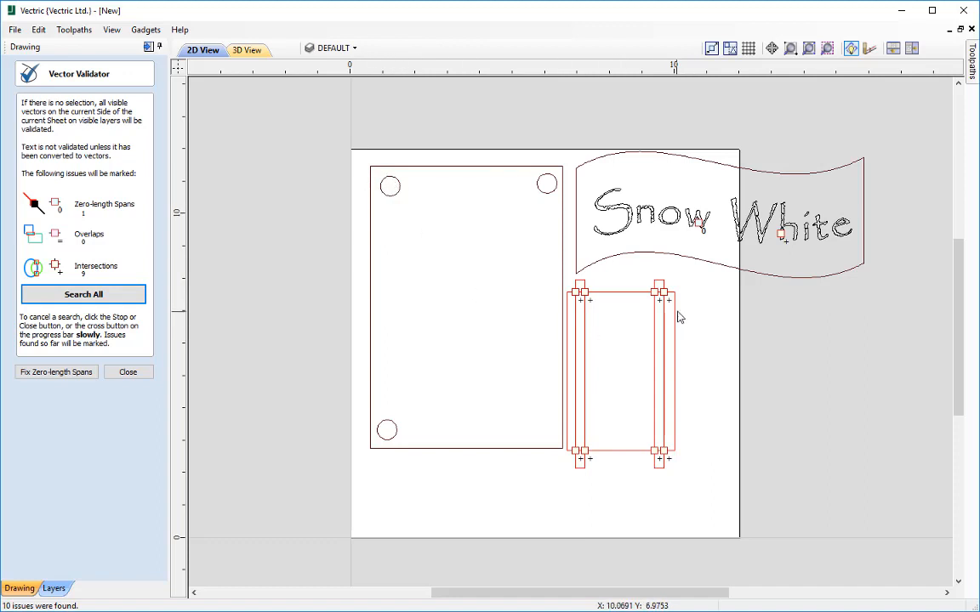
scroll(680, 300, up, 3)
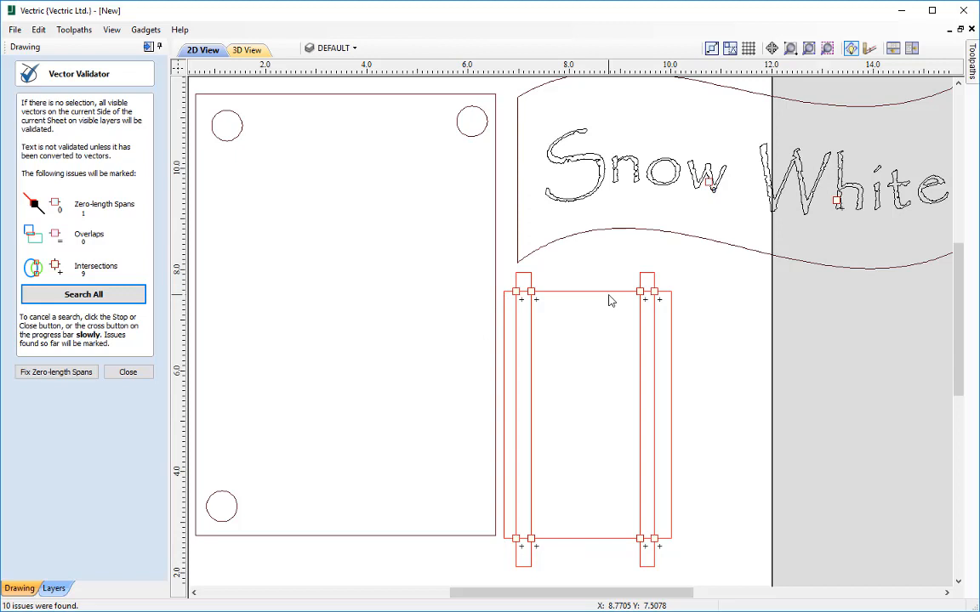
scroll(602, 324, down, 1)
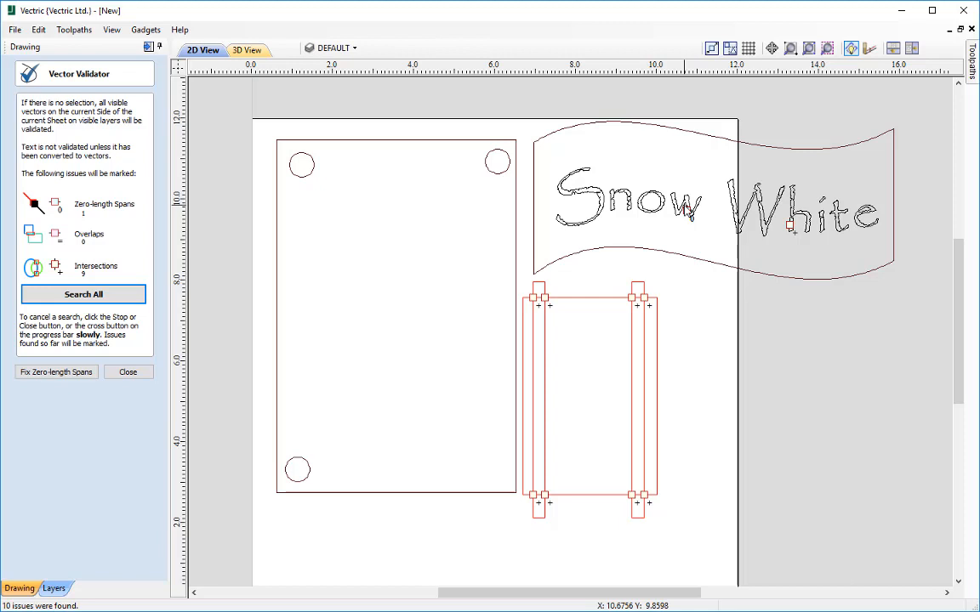
click(57, 373)
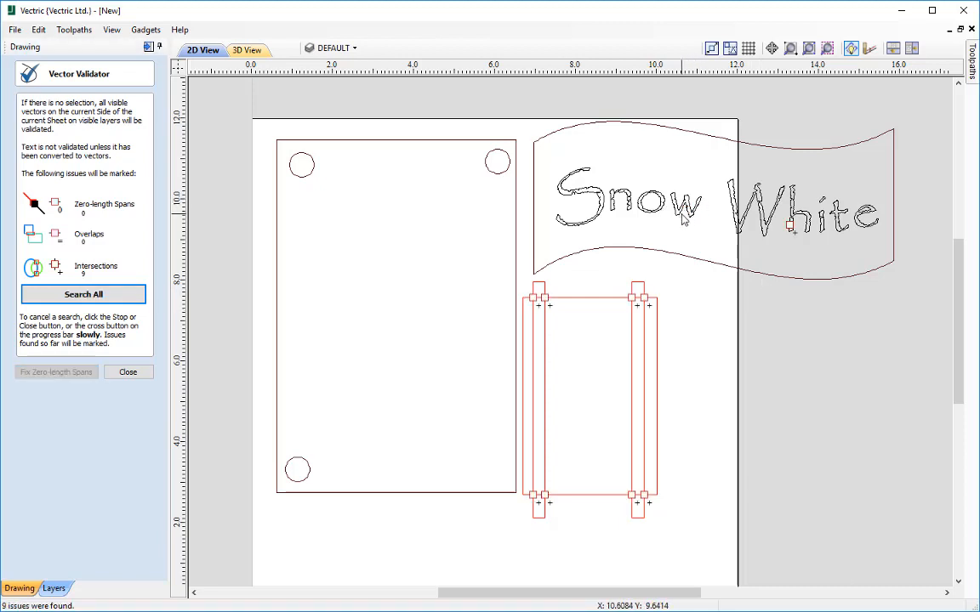
Step: Close the validator and delete the stray node where the outline of the "h" in White intersects itself, using node editing
scroll(790, 226, up, 4)
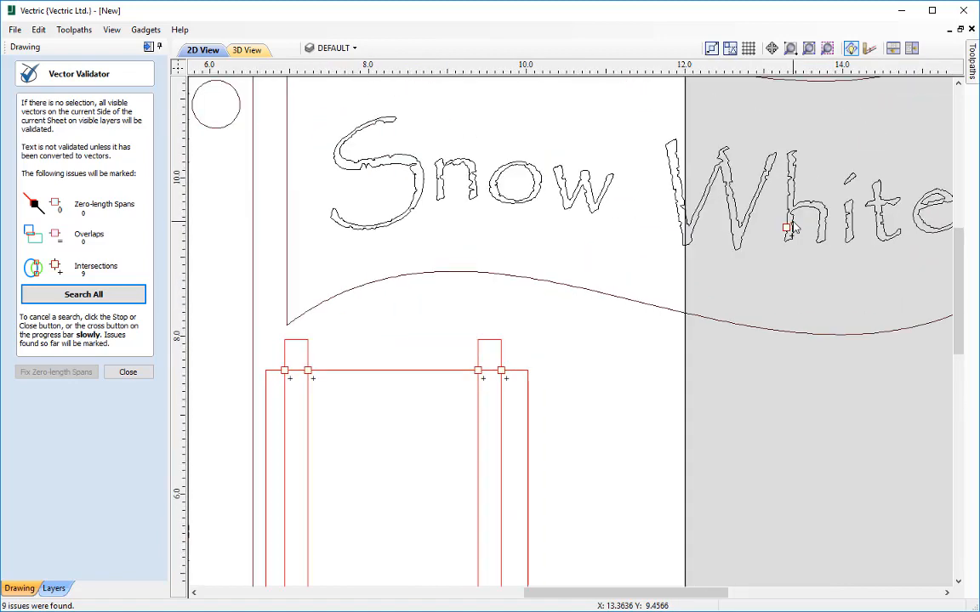
scroll(787, 228, up, 8)
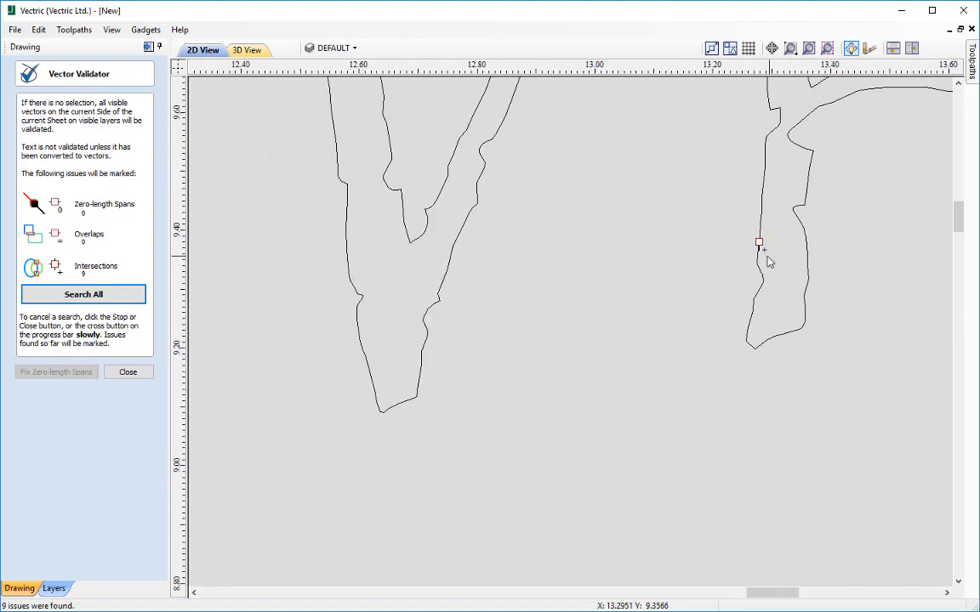
scroll(762, 248, up, 8)
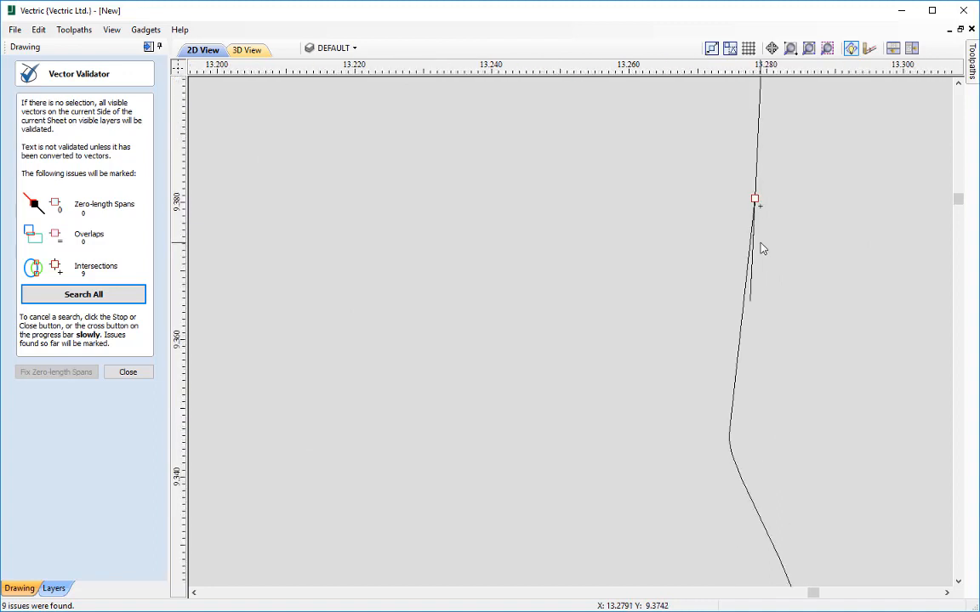
scroll(764, 238, up, 2)
scroll(765, 231, down, 3)
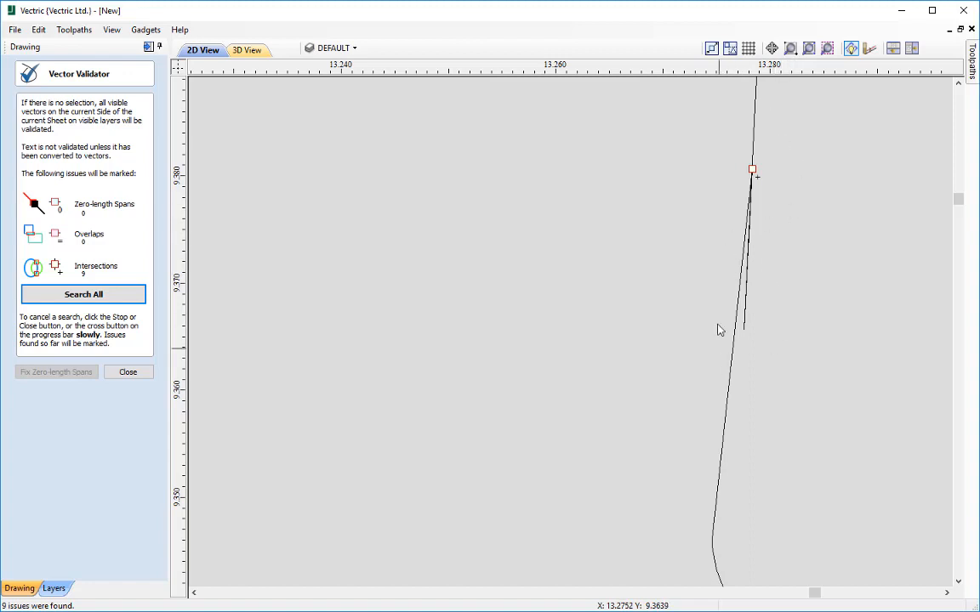
click(120, 375)
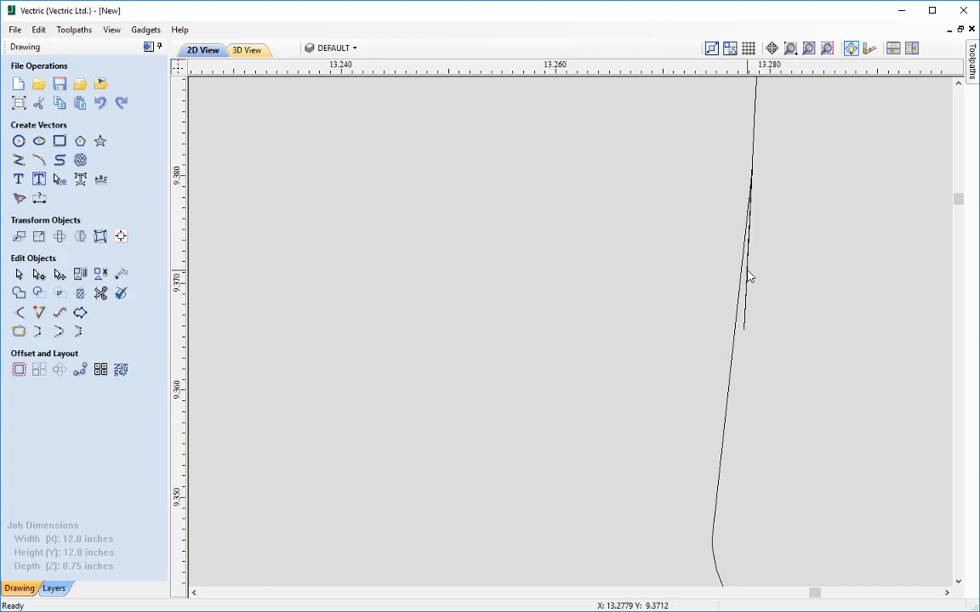
click(746, 327)
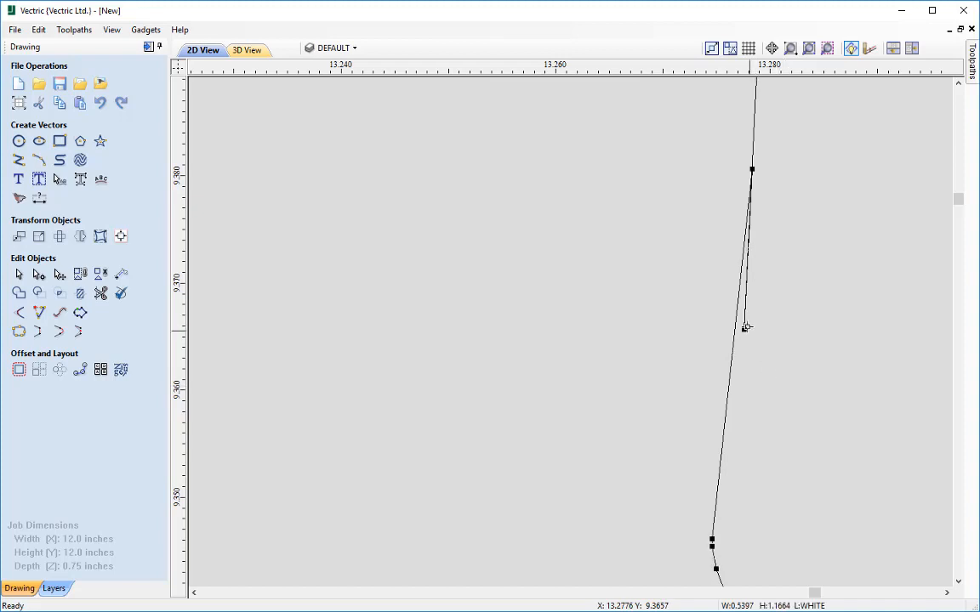
drag(746, 329, 774, 292)
scroll(775, 294, up, 2)
scroll(775, 294, down, 4)
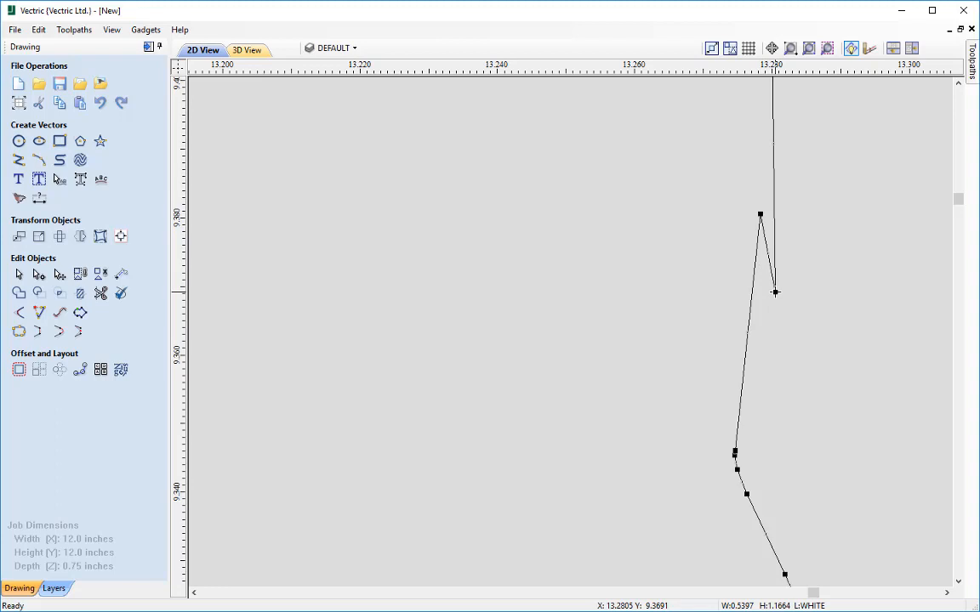
key(d)
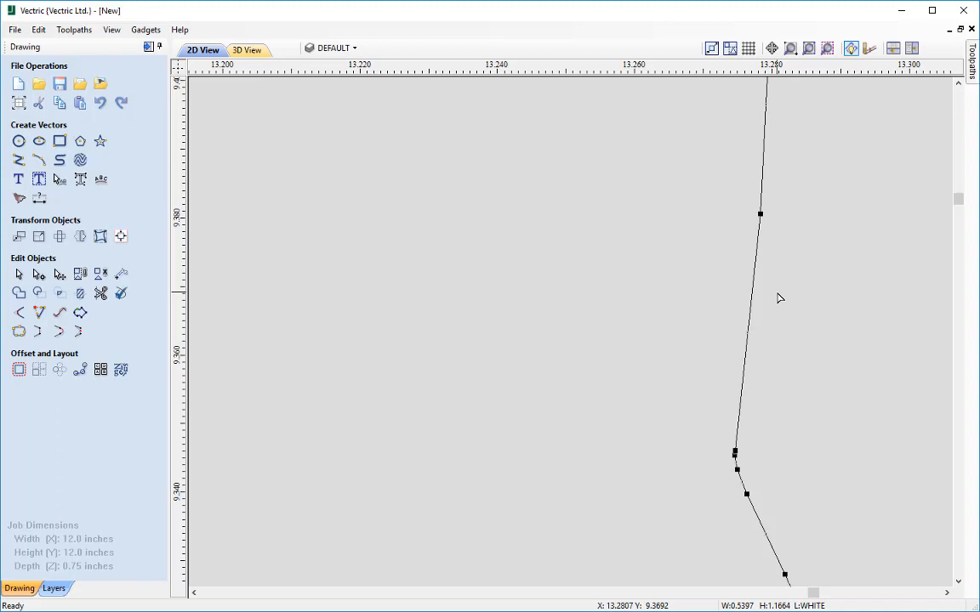
click(777, 298)
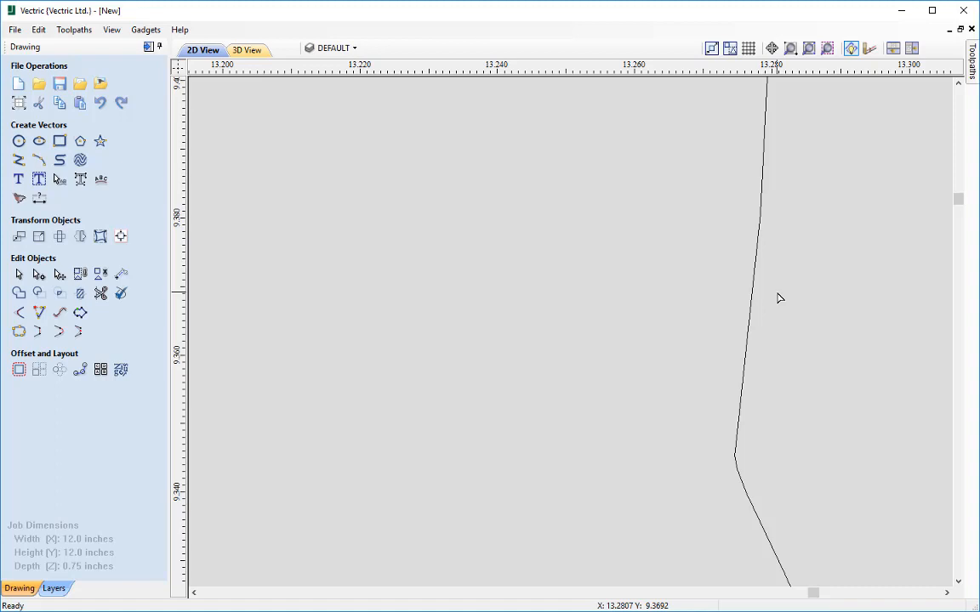
Step: Rerun Vector Validator on all visible vectors to check the remaining issues, and close it
key(F3)
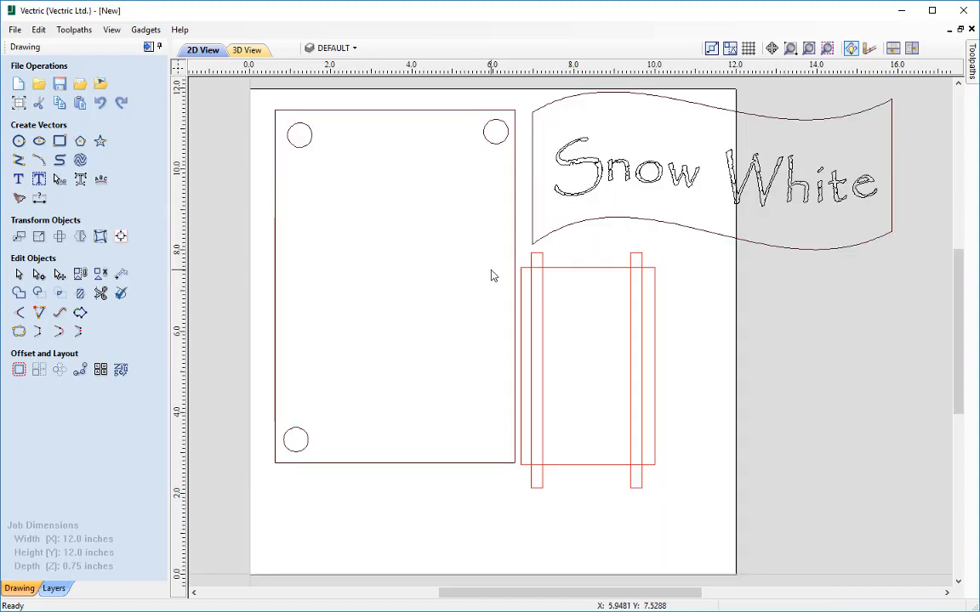
click(121, 294)
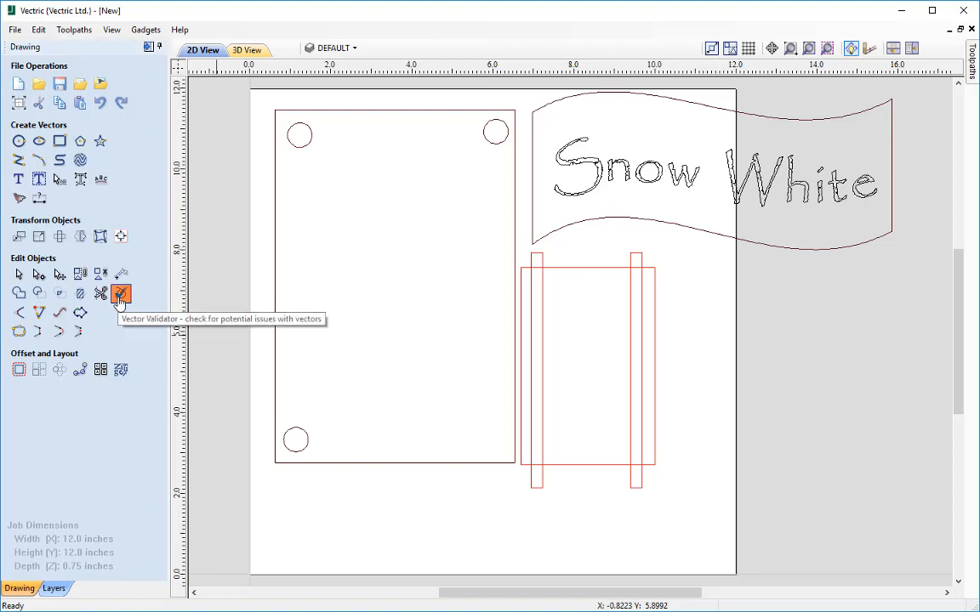
click(115, 297)
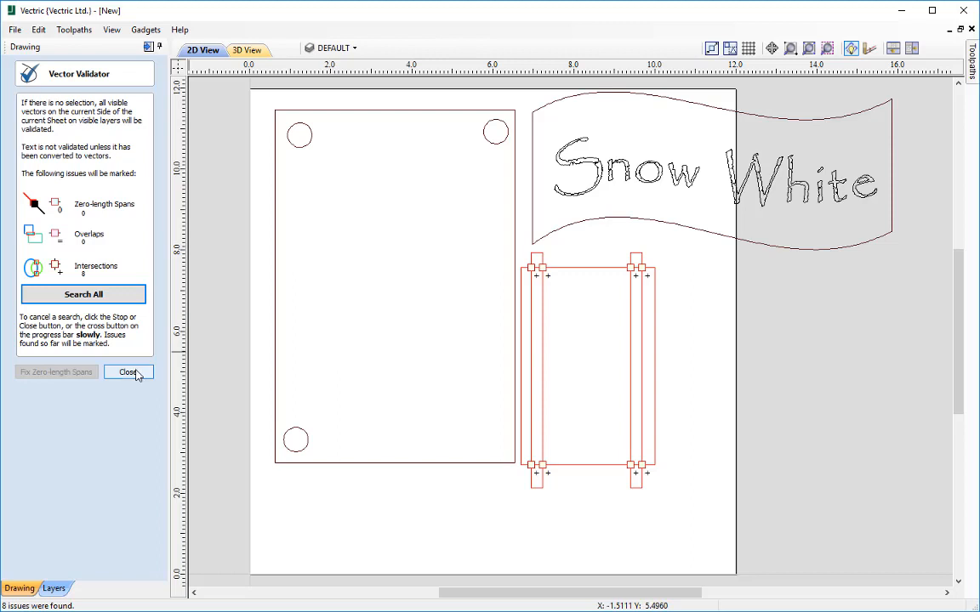
click(128, 372)
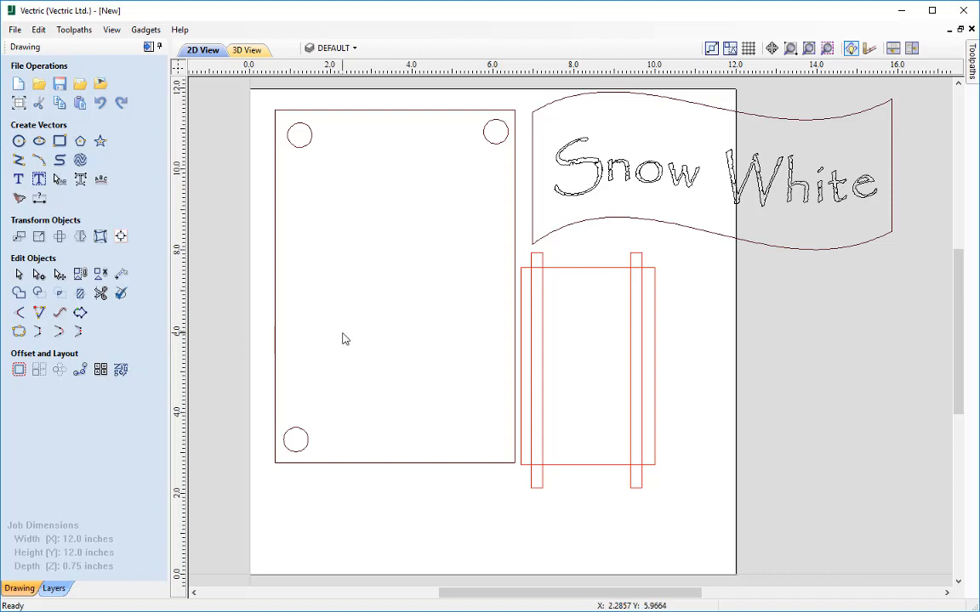
scroll(359, 318, down, 2)
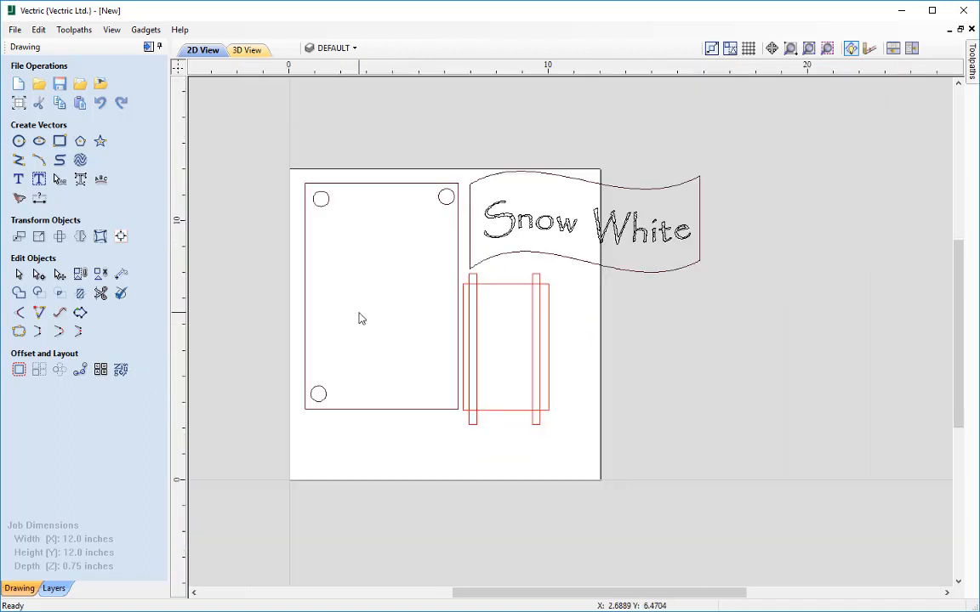
Step: Import ImportedVectorsDemo2.dxf from File Explorer twice, outside the job area on either side, and remove both extra copies again
scroll(359, 318, down, 1)
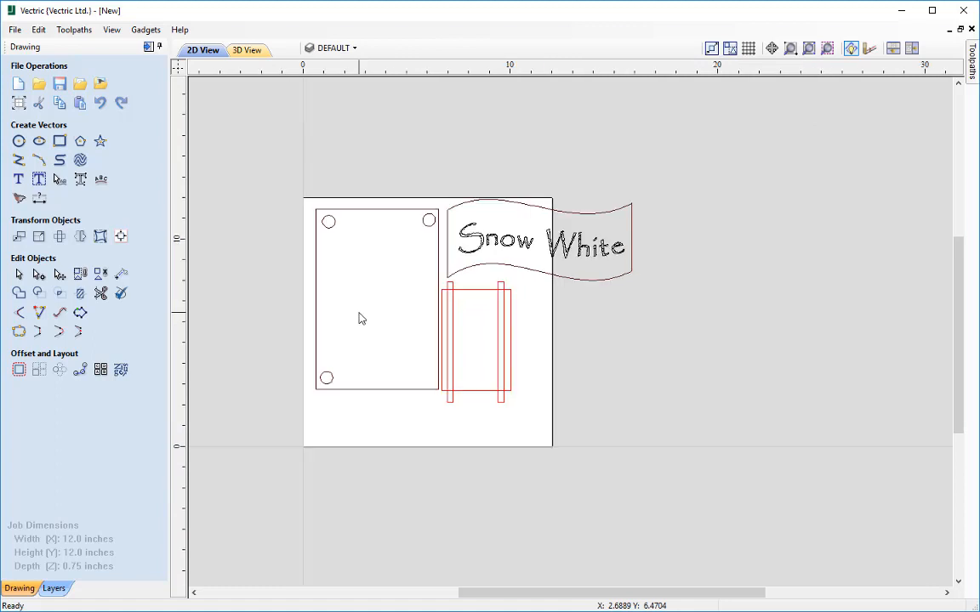
middle_drag(359, 318, 388, 313)
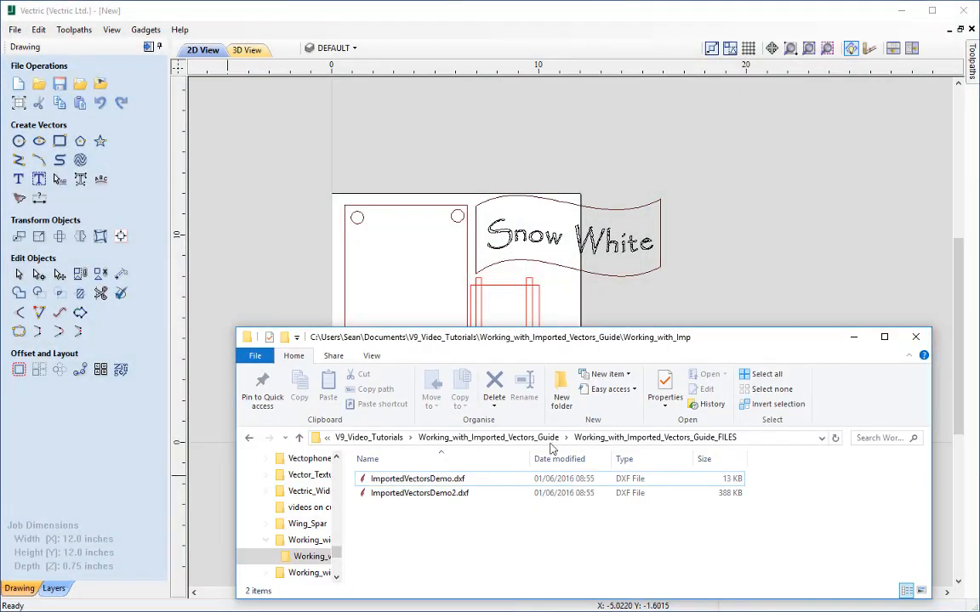
click(474, 494)
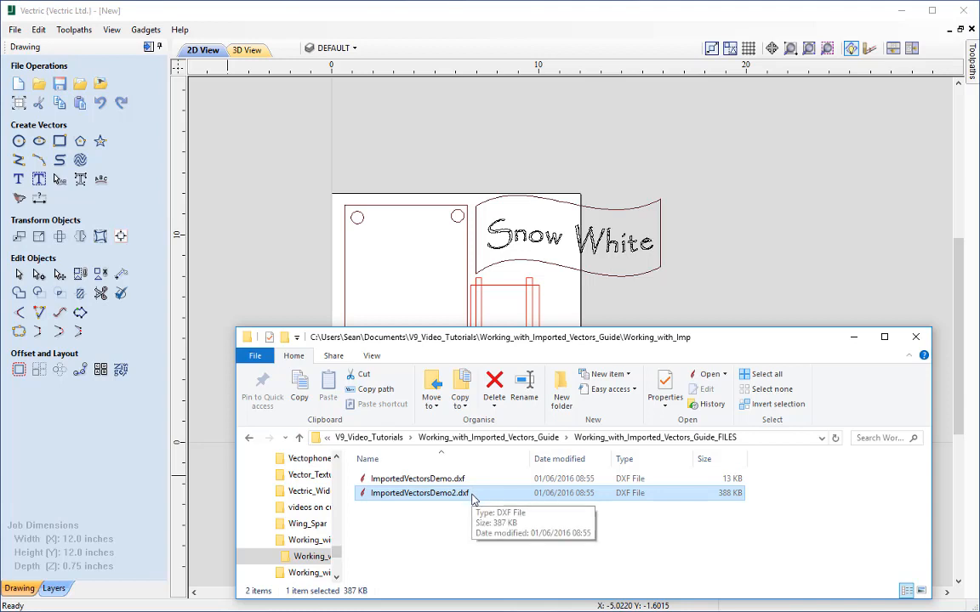
drag(474, 499, 311, 143)
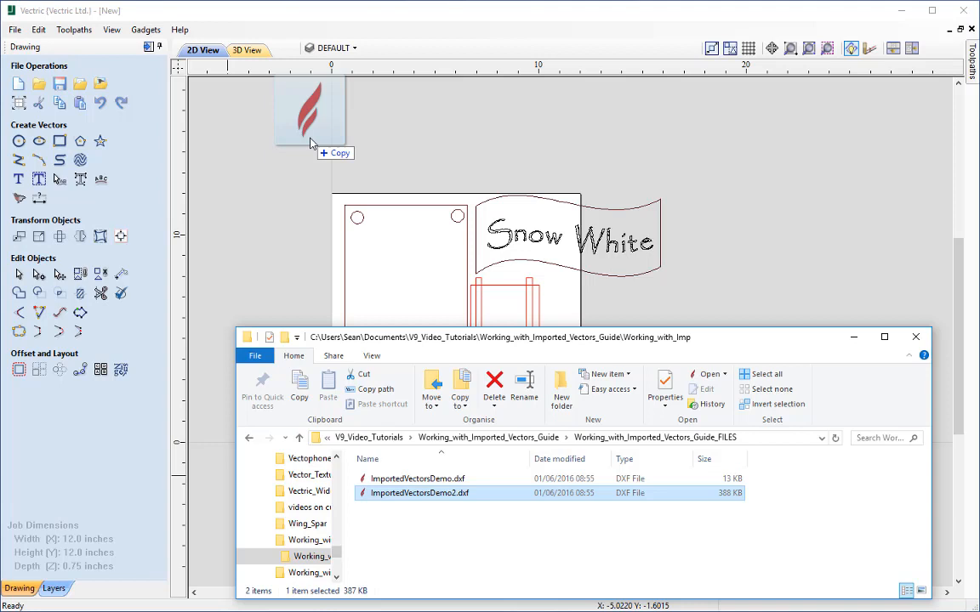
drag(310, 143, 311, 144)
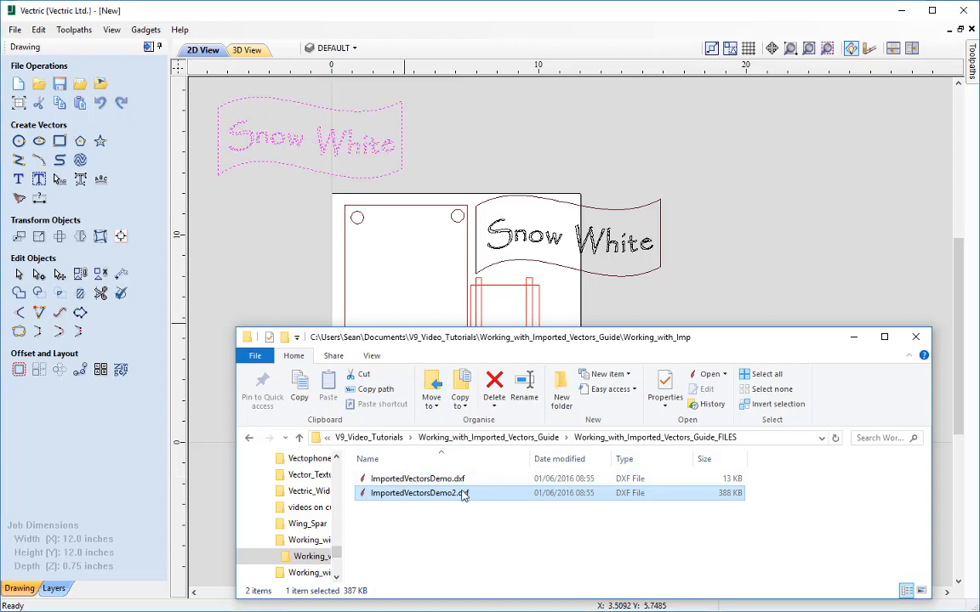
drag(420, 494, 814, 236)
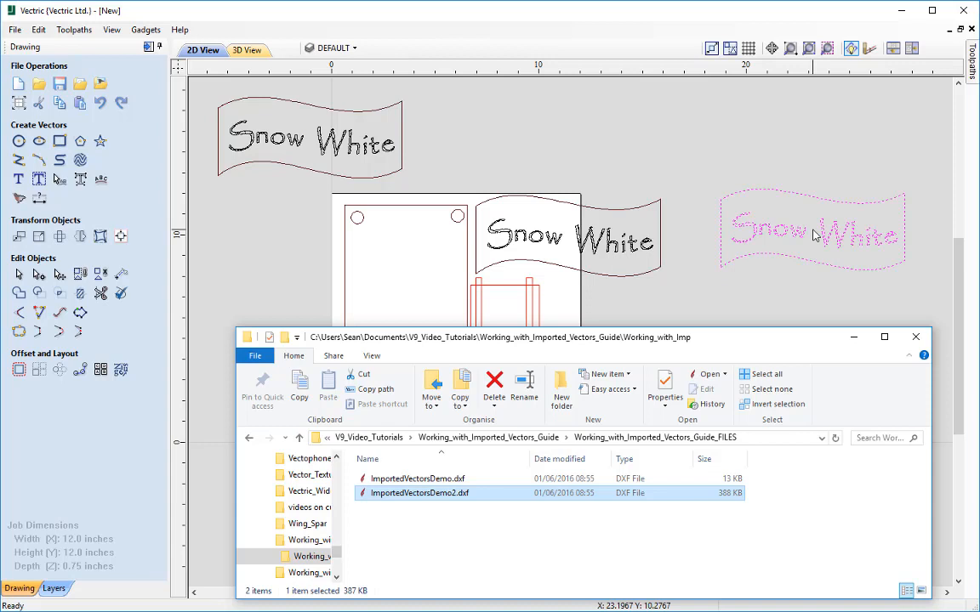
click(853, 337)
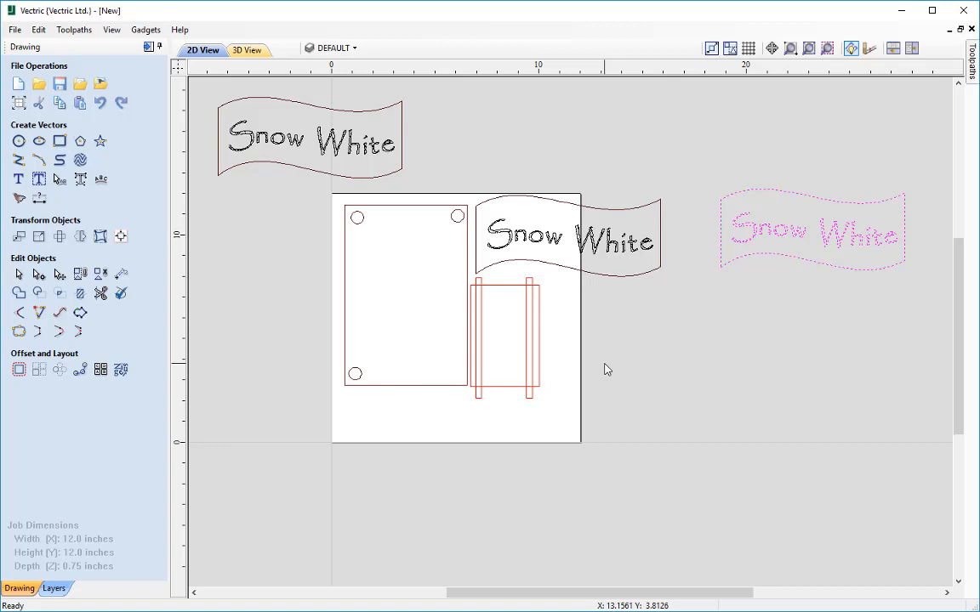
key(Delete)
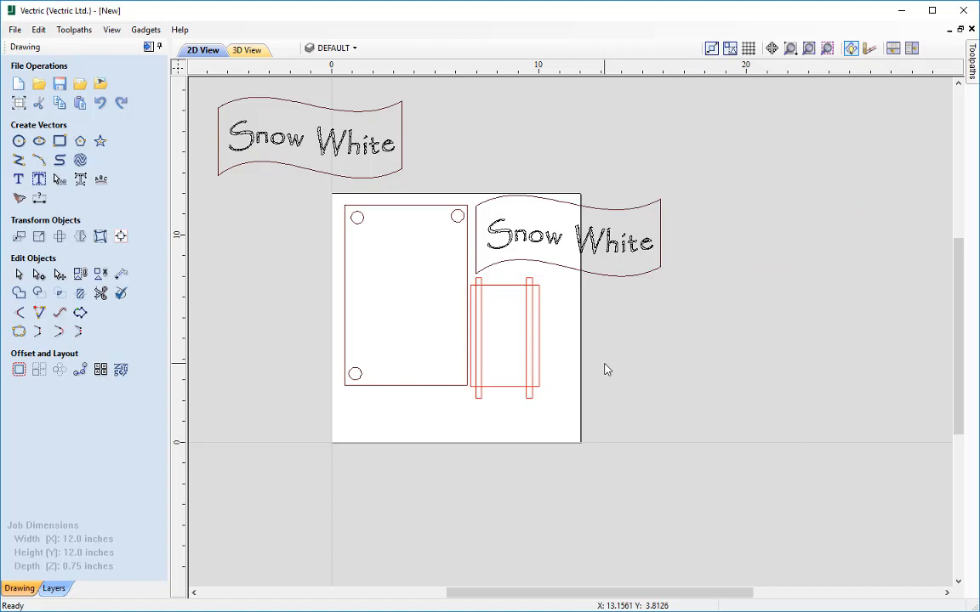
click(100, 104)
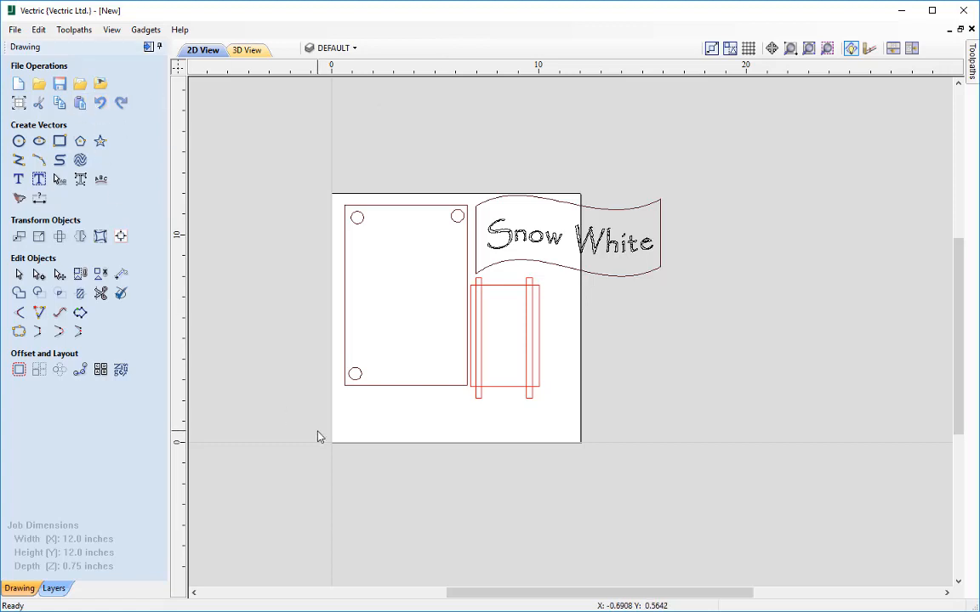
Step: Examine the node density along the curved edges of the banner outline around Snow White in node editing
key(F6)
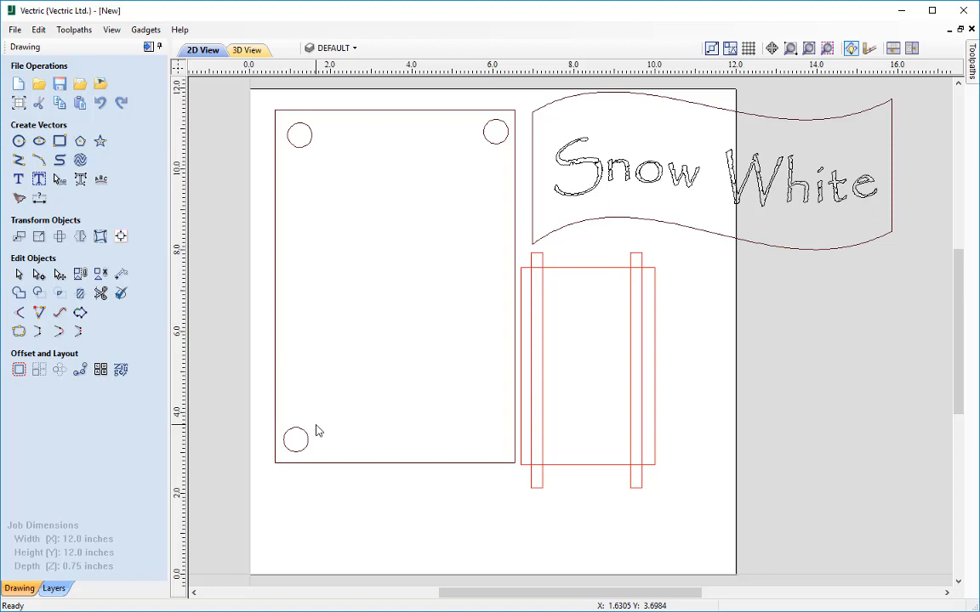
click(619, 222)
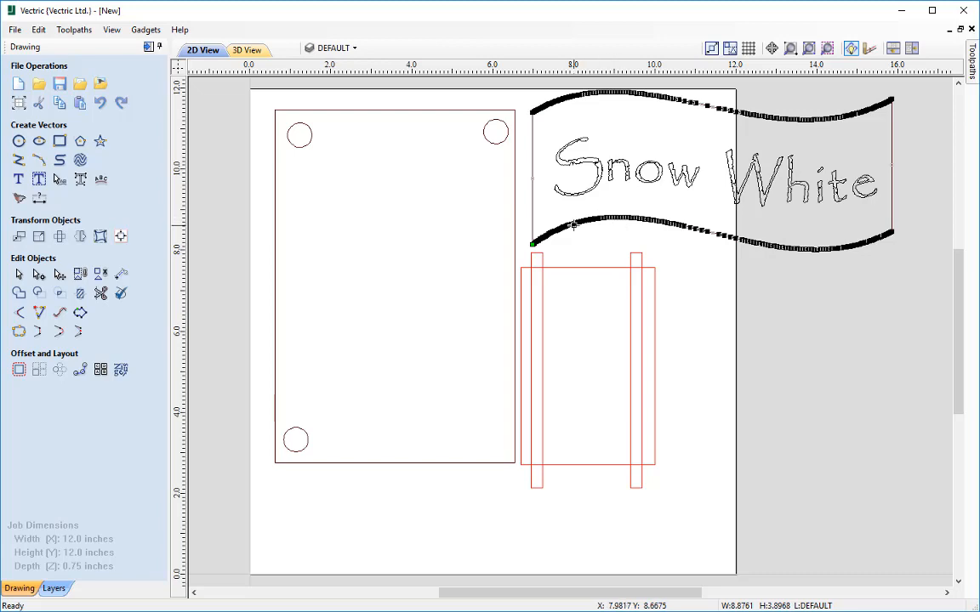
scroll(619, 222, up, 5)
scroll(574, 224, up, 4)
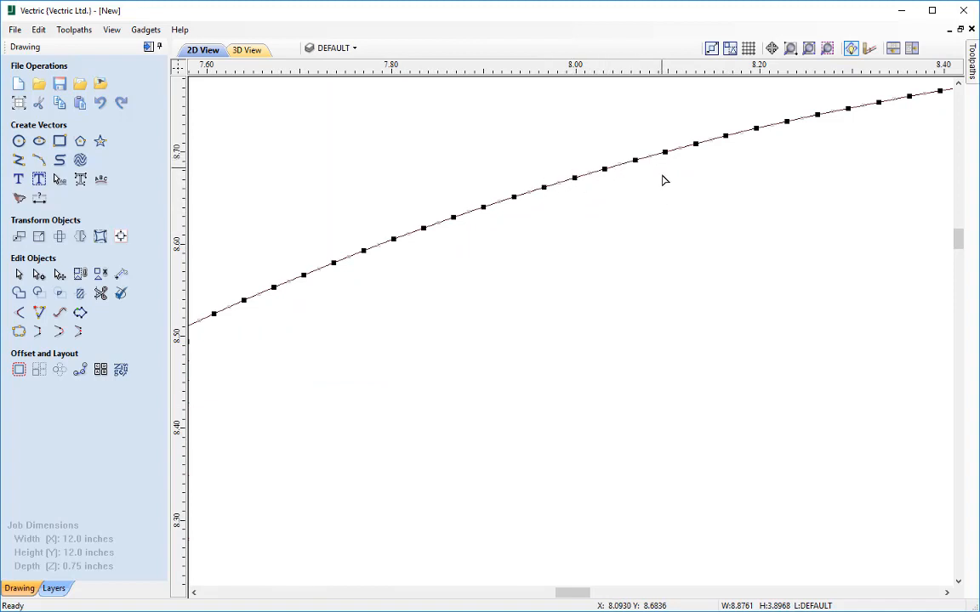
scroll(666, 199, down, 8)
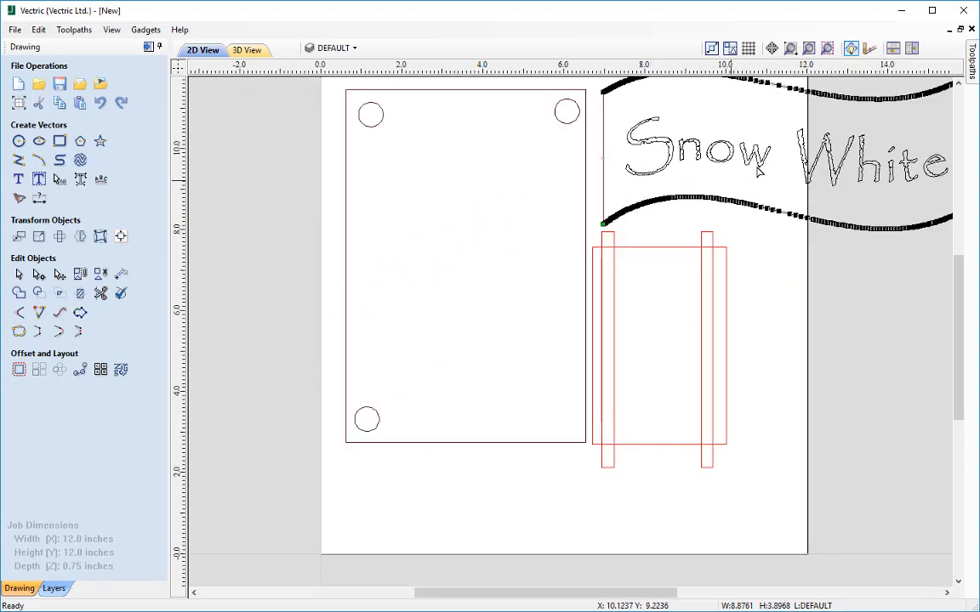
middle_drag(765, 163, 606, 231)
scroll(634, 205, up, 2)
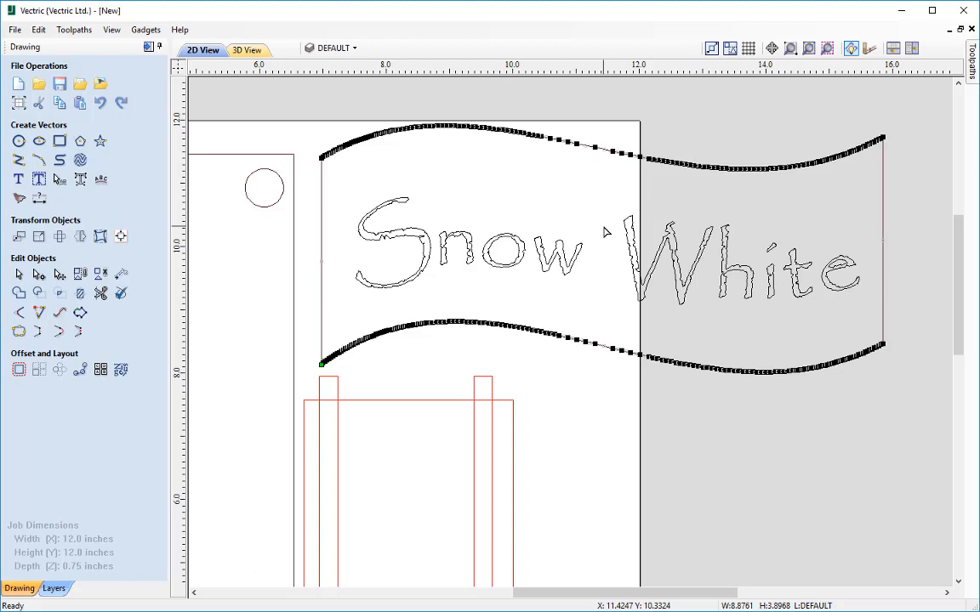
click(505, 200)
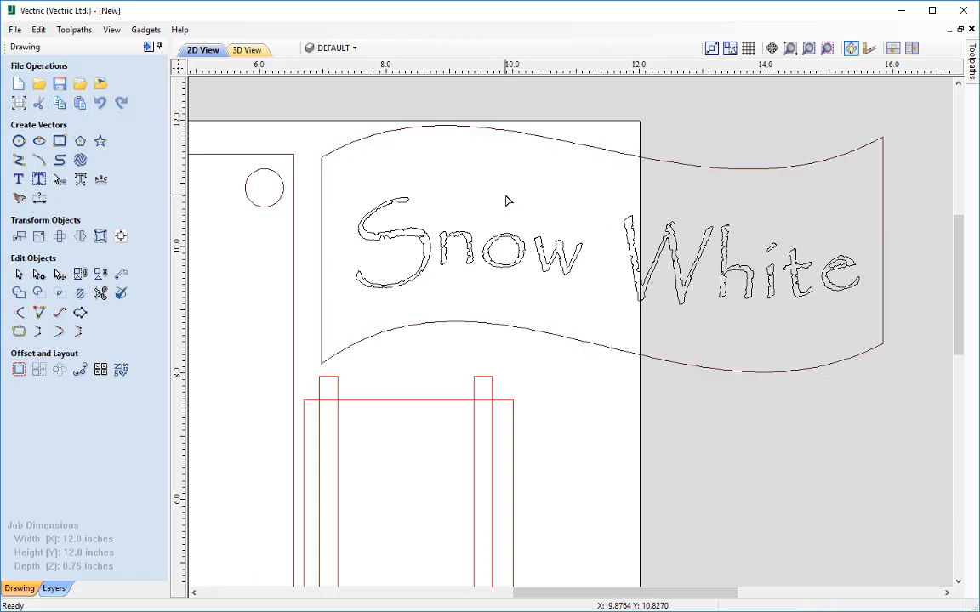
Step: Replace the banner outline with fitted Bezier curves at 0.004 inch tolerance, keeping sharp corners, and check its nodes
click(501, 331)
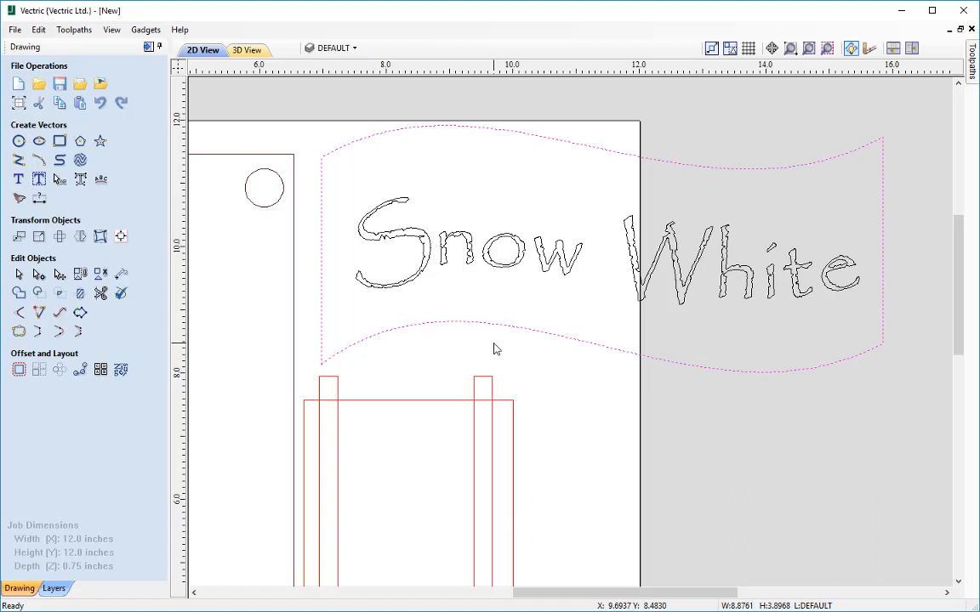
click(58, 315)
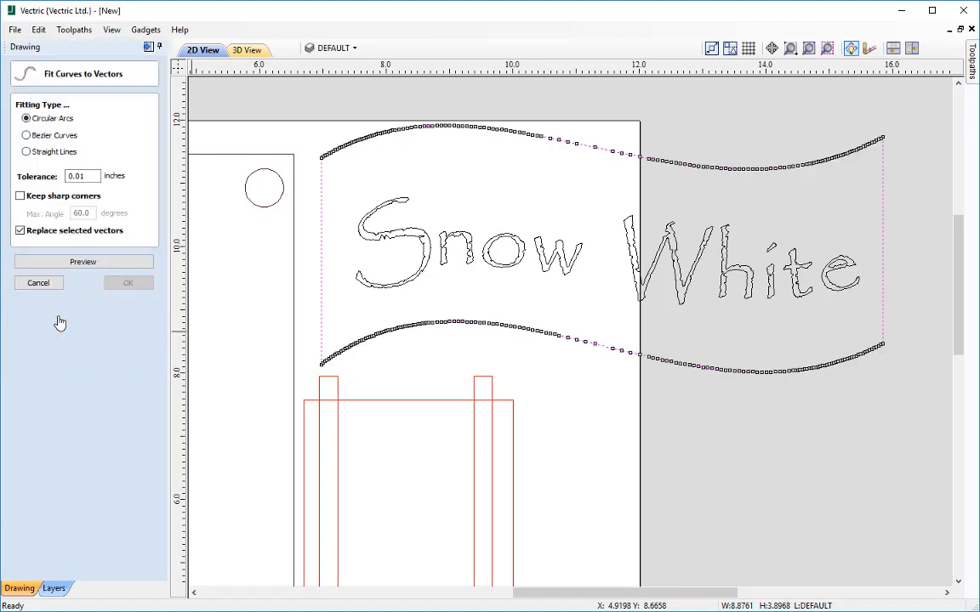
click(26, 134)
click(96, 180)
key(BackSpace)
text(04)
click(20, 197)
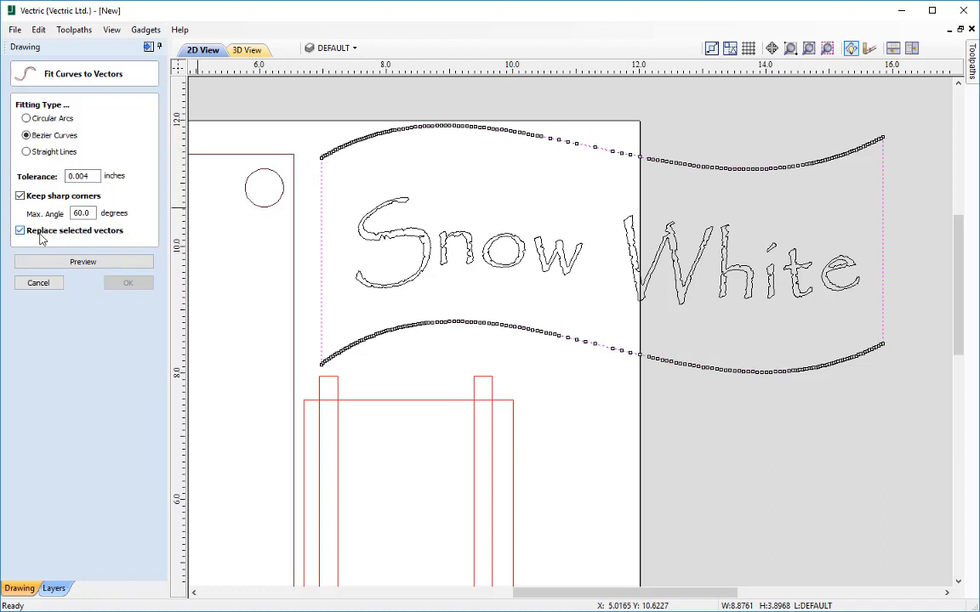
click(82, 264)
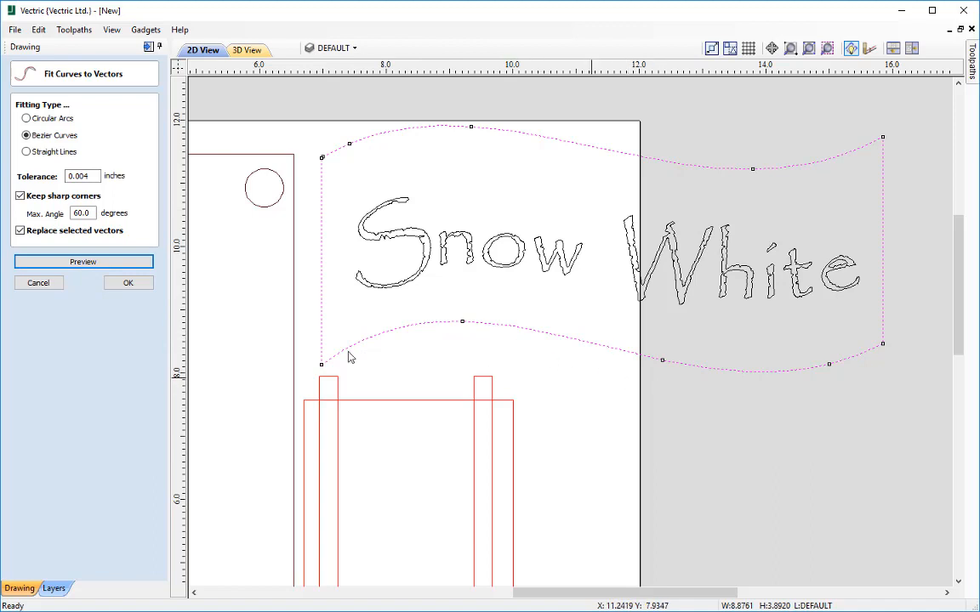
click(130, 284)
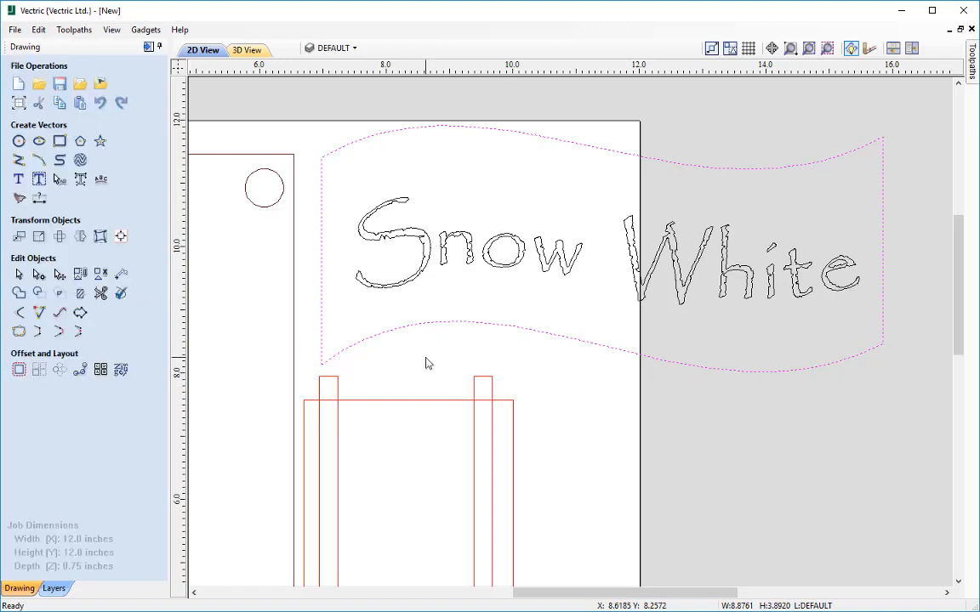
key(n)
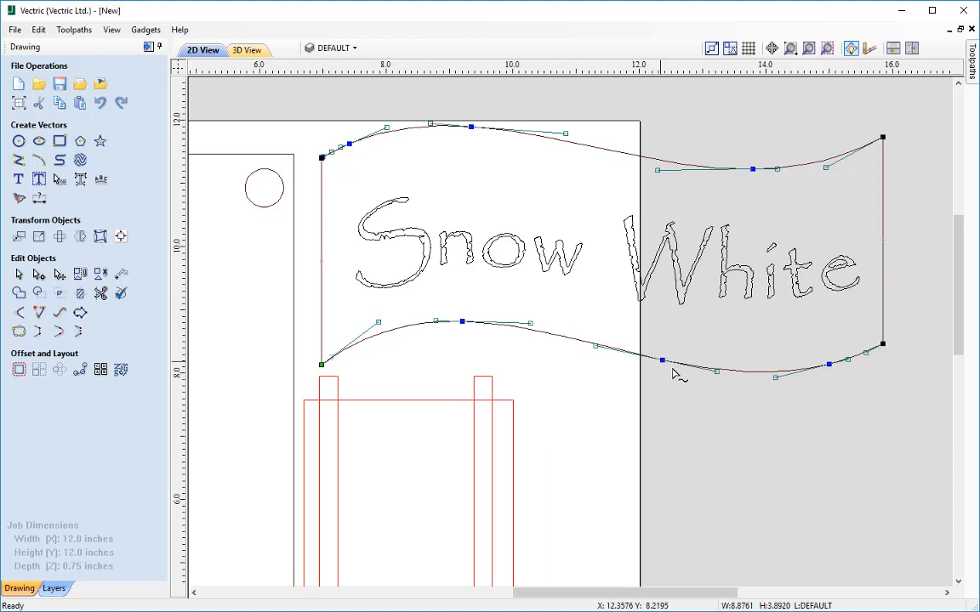
click(758, 387)
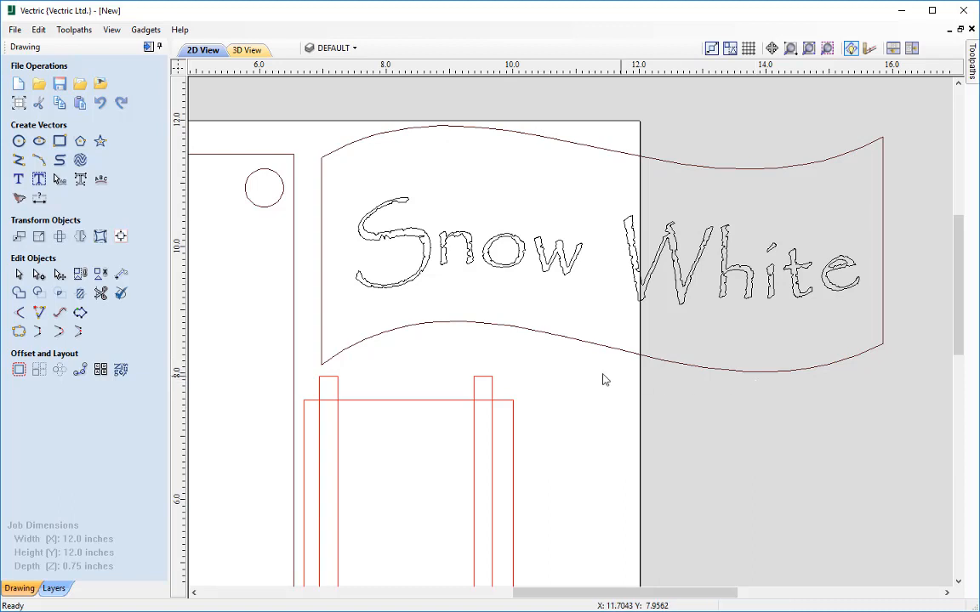
key(F6)
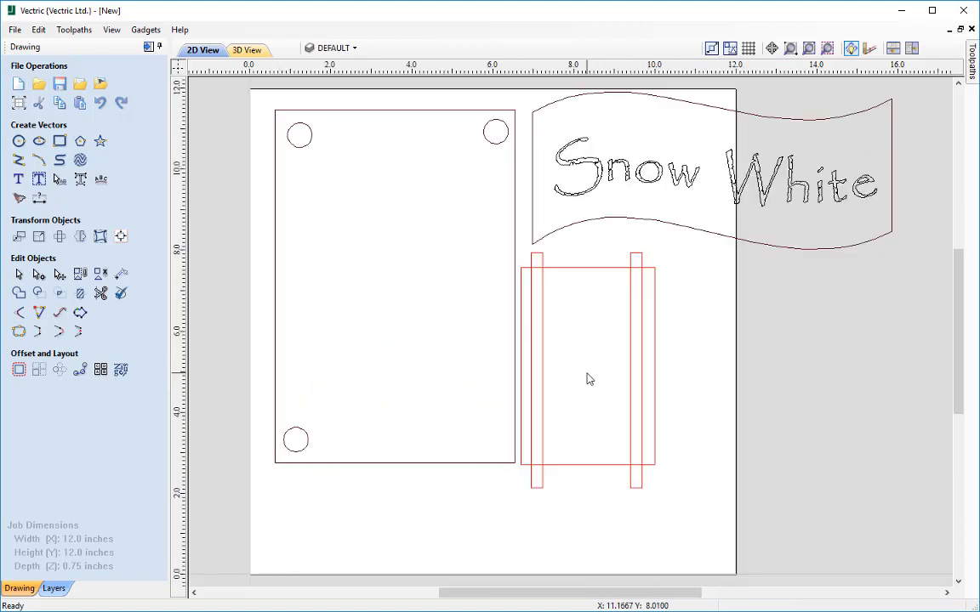